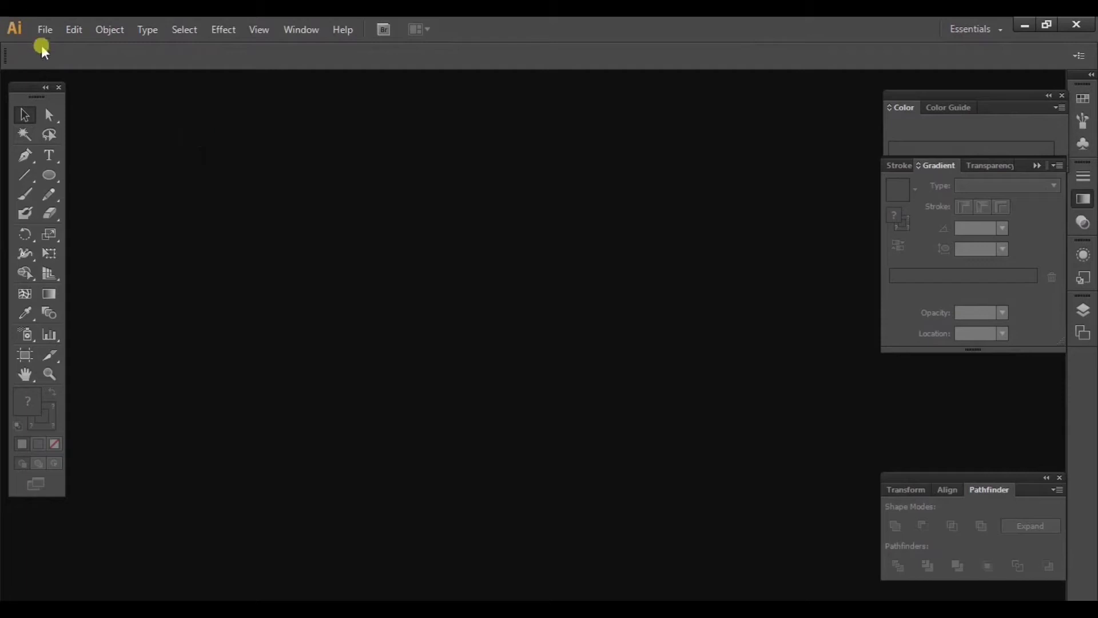
Create a new Web document at 960 x 560 px
{"action": "left_click", "coordinate": [44, 31]}
{"action": "left_click", "coordinate": [115, 45]}
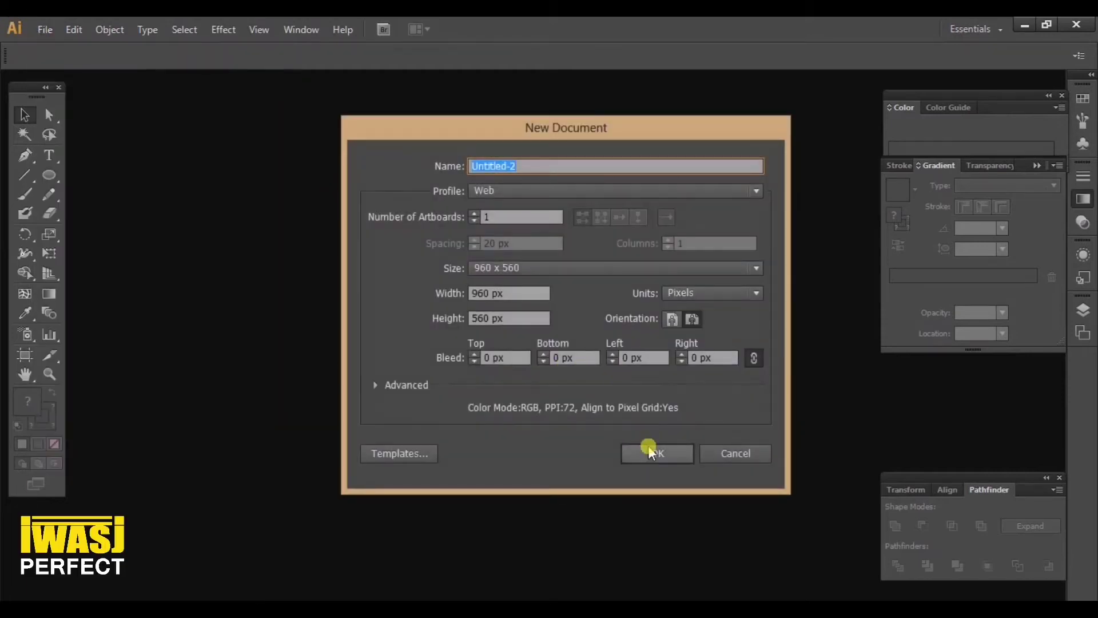
{"action": "left_click", "coordinate": [649, 449]}
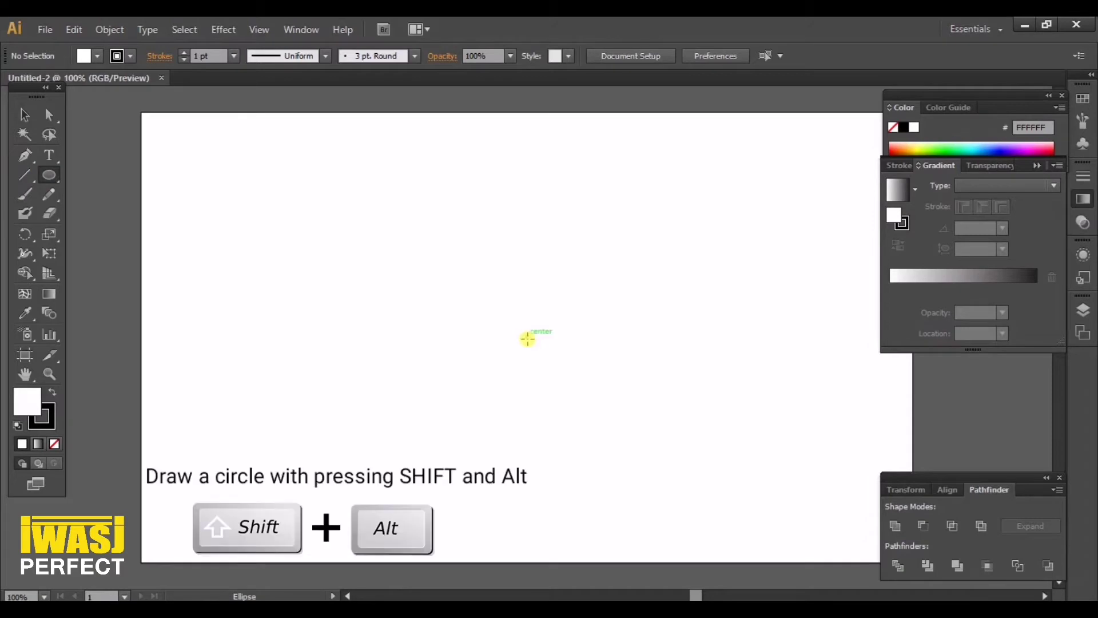
Draw a perfect circle about 404 px wide from the artboard centre and select it
{"action": "left_click_drag", "start_coordinate": [526, 339], "coordinate": [384, 174]}
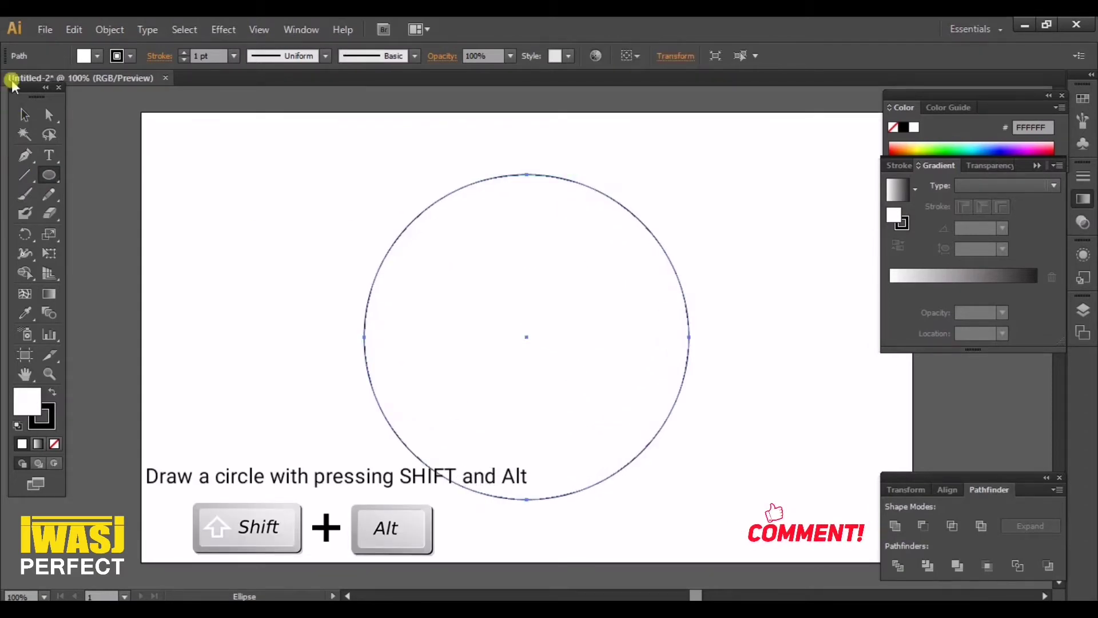
{"action": "left_click", "coordinate": [23, 117]}
{"action": "left_click", "coordinate": [274, 189]}
{"action": "left_click", "coordinate": [588, 189]}
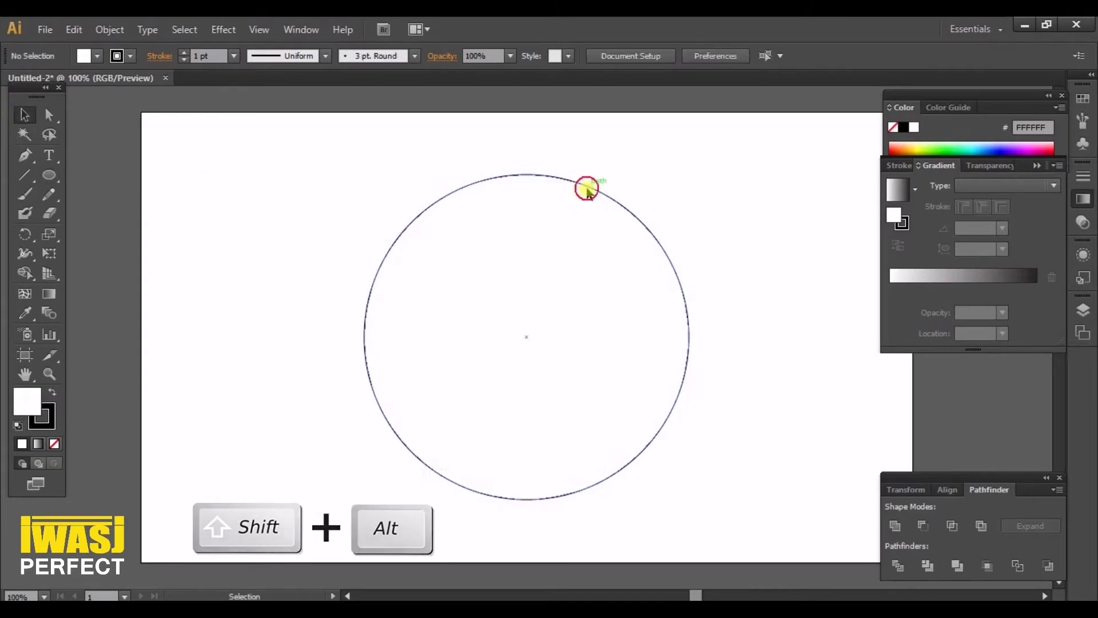
Remove the circle's stroke and give it a dark olive fill
{"action": "left_click", "coordinate": [55, 444]}
{"action": "left_click", "coordinate": [362, 272]}
{"action": "left_click", "coordinate": [376, 273]}
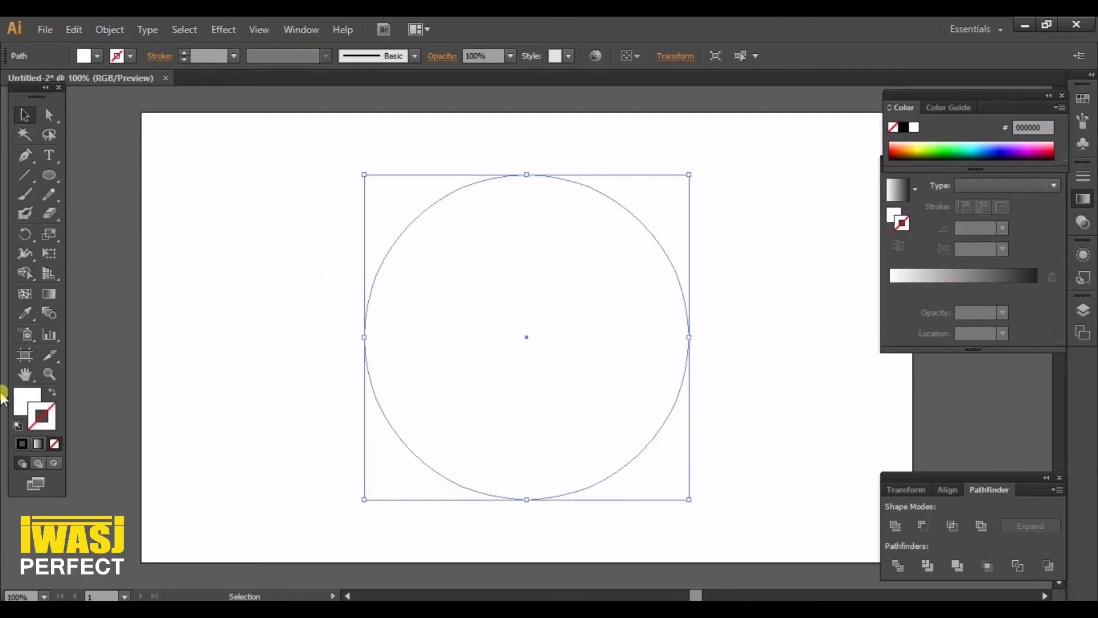
{"action": "double_click", "coordinate": [21, 405]}
{"action": "left_click_drag", "start_coordinate": [877, 370], "coordinate": [879, 382]}
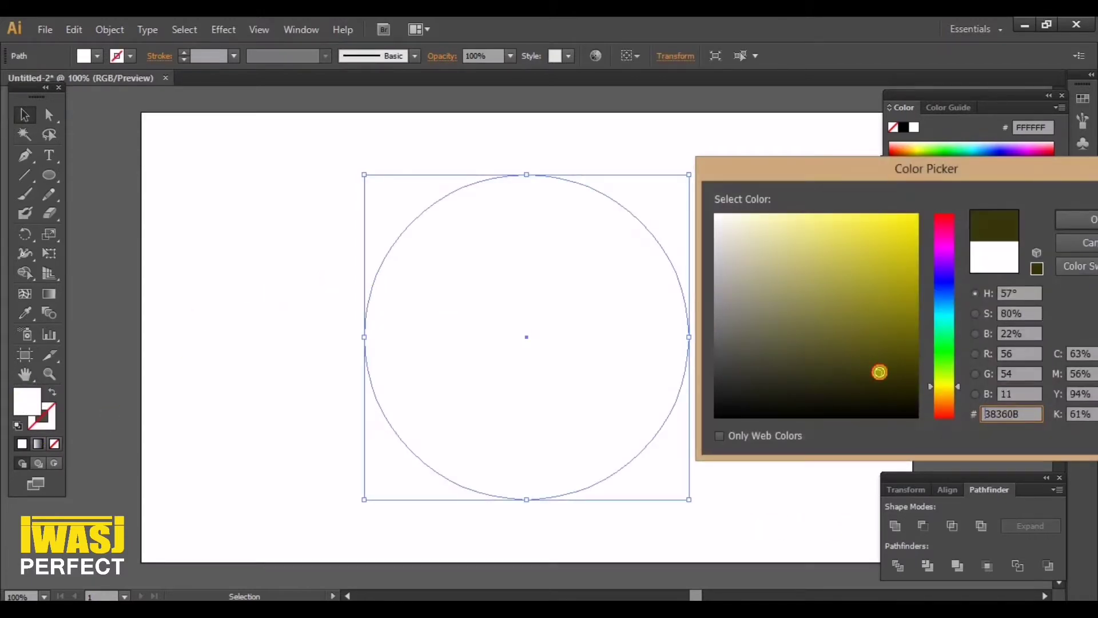
{"action": "left_click", "coordinate": [1085, 223]}
{"action": "left_click", "coordinate": [822, 208]}
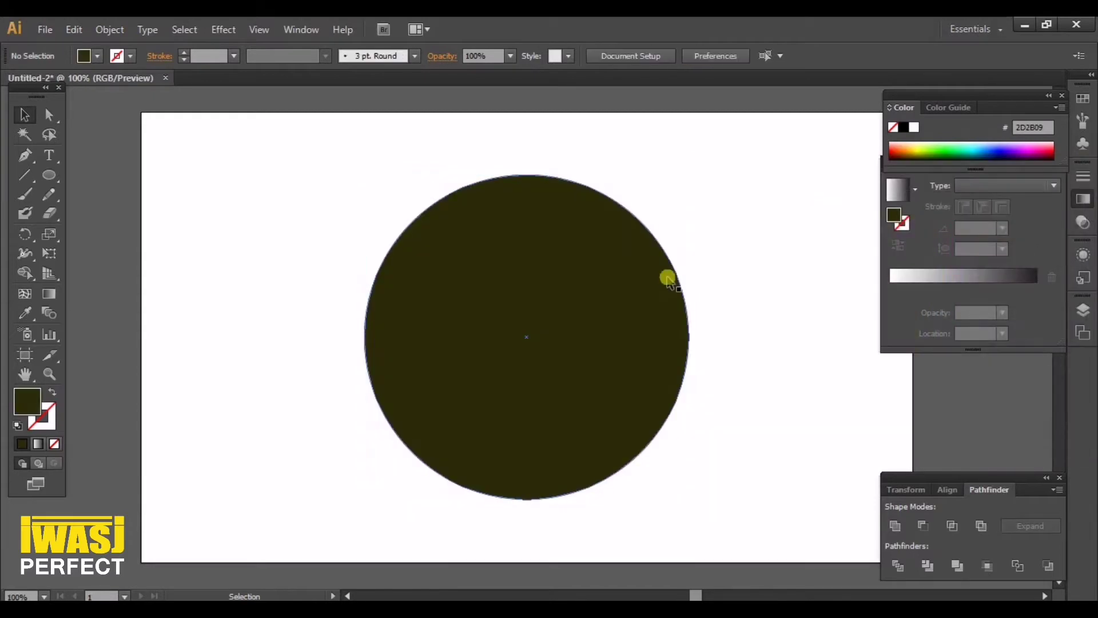
Change the circle's fill to medium grey 595956
{"action": "double_click", "coordinate": [23, 401]}
{"action": "left_click", "coordinate": [727, 328]}
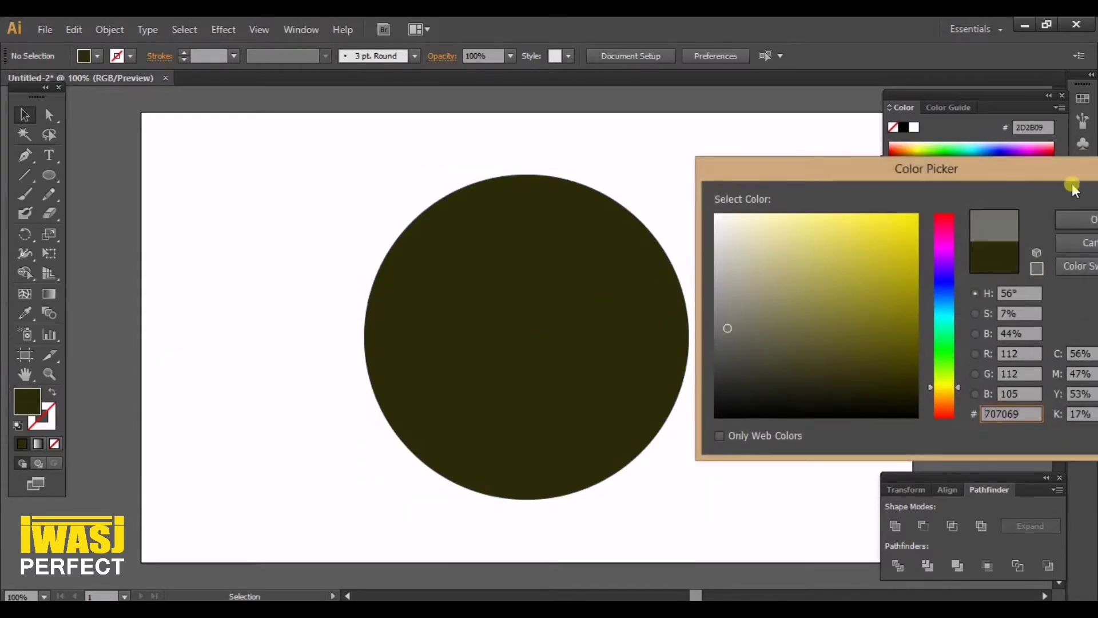
{"action": "left_click", "coordinate": [1086, 223]}
{"action": "left_click", "coordinate": [387, 342]}
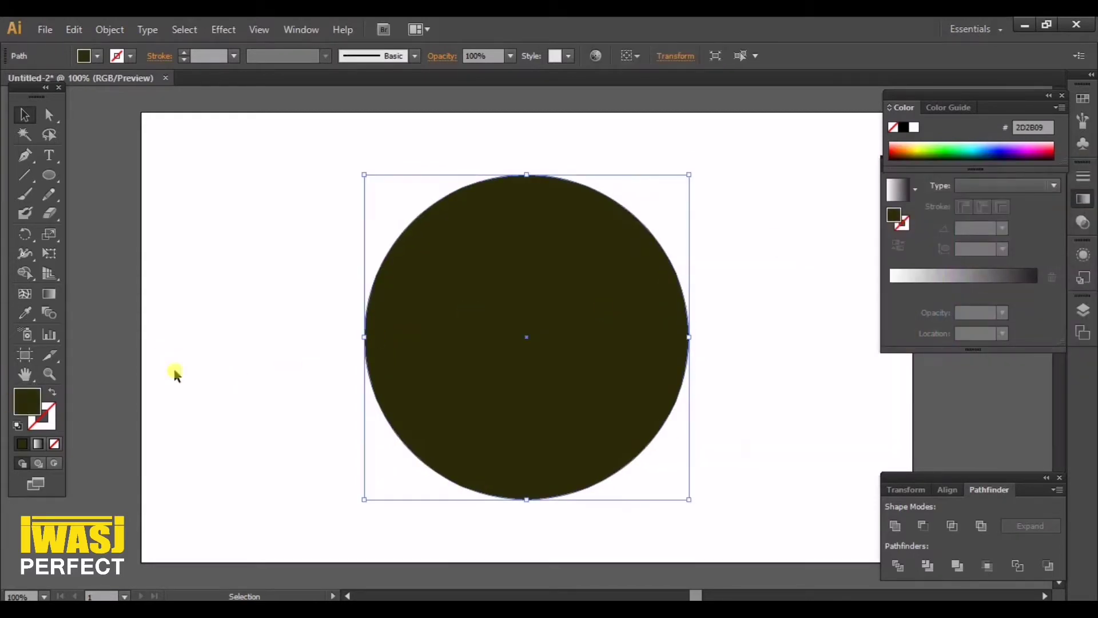
{"action": "double_click", "coordinate": [36, 404]}
{"action": "left_click", "coordinate": [724, 346]}
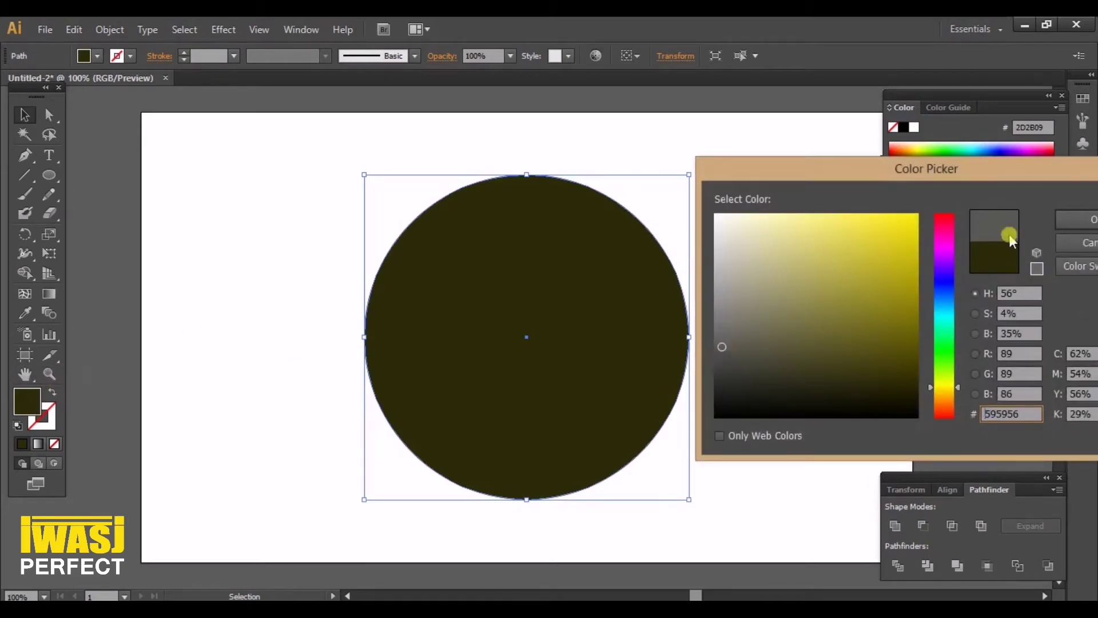
{"action": "left_click", "coordinate": [1078, 219]}
{"action": "left_click", "coordinate": [723, 296]}
{"action": "left_click", "coordinate": [684, 375]}
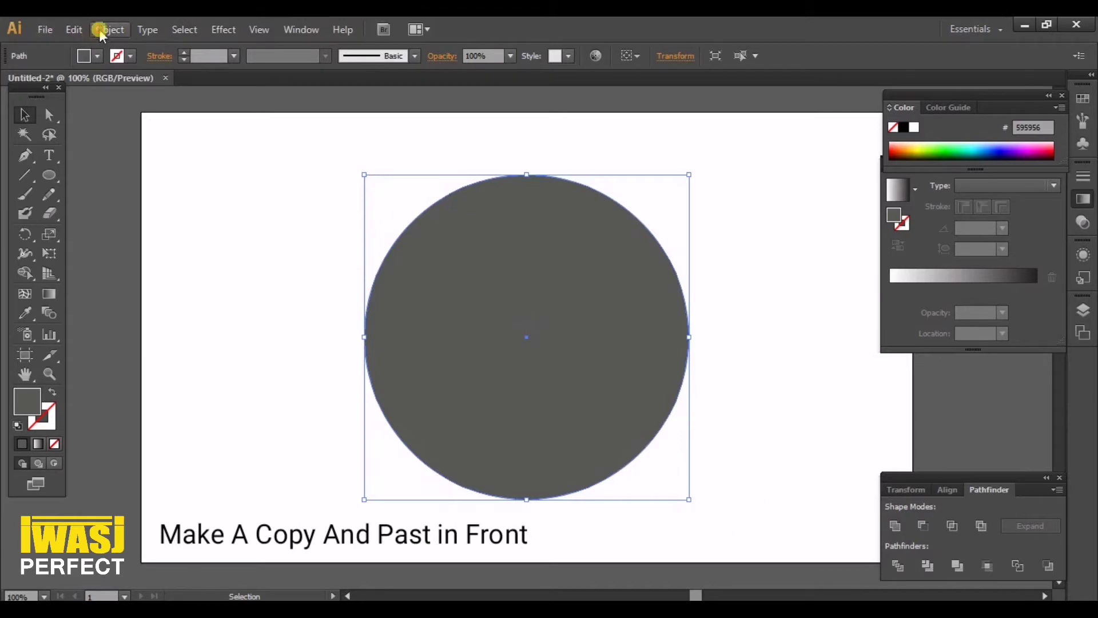
Copy the grey circle and paste a duplicate in front of it
{"action": "left_click", "coordinate": [74, 29]}
{"action": "left_click", "coordinate": [101, 109]}
{"action": "left_click", "coordinate": [74, 29]}
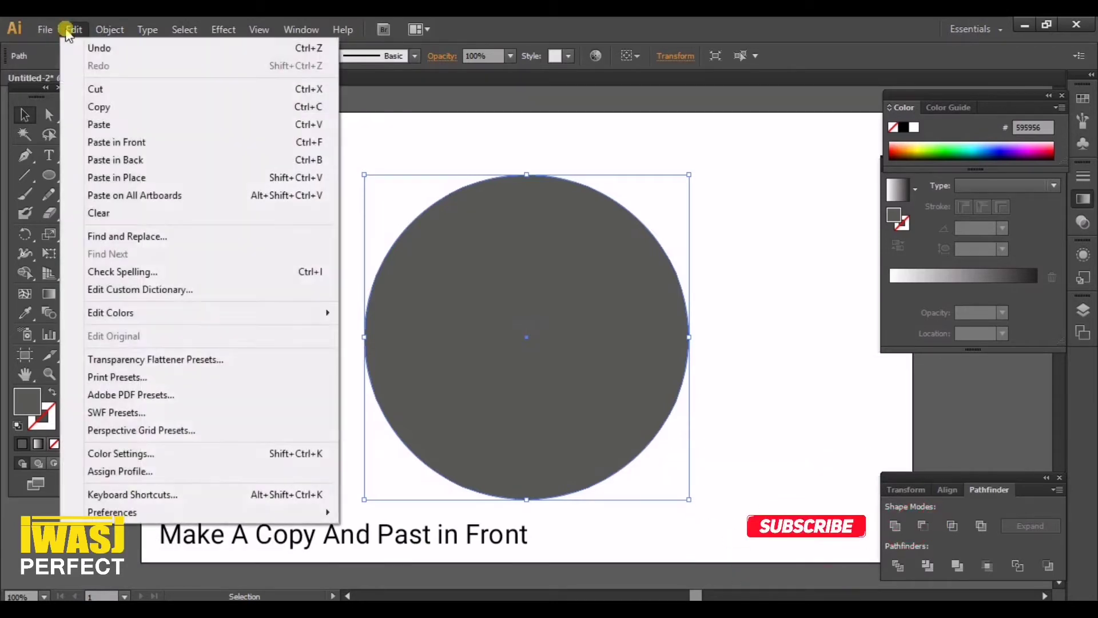
{"action": "left_click", "coordinate": [127, 144]}
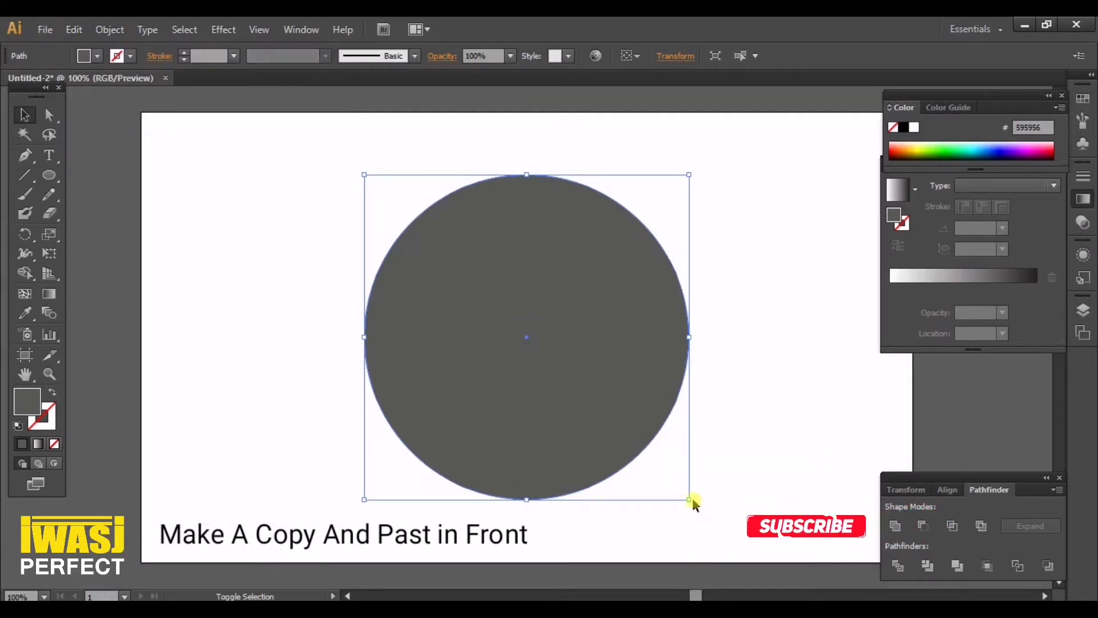
Shrink the copy to about 273.5 px and move it up to the big circle's top edge
{"action": "left_click_drag", "start_coordinate": [689, 500], "coordinate": [633, 455]}
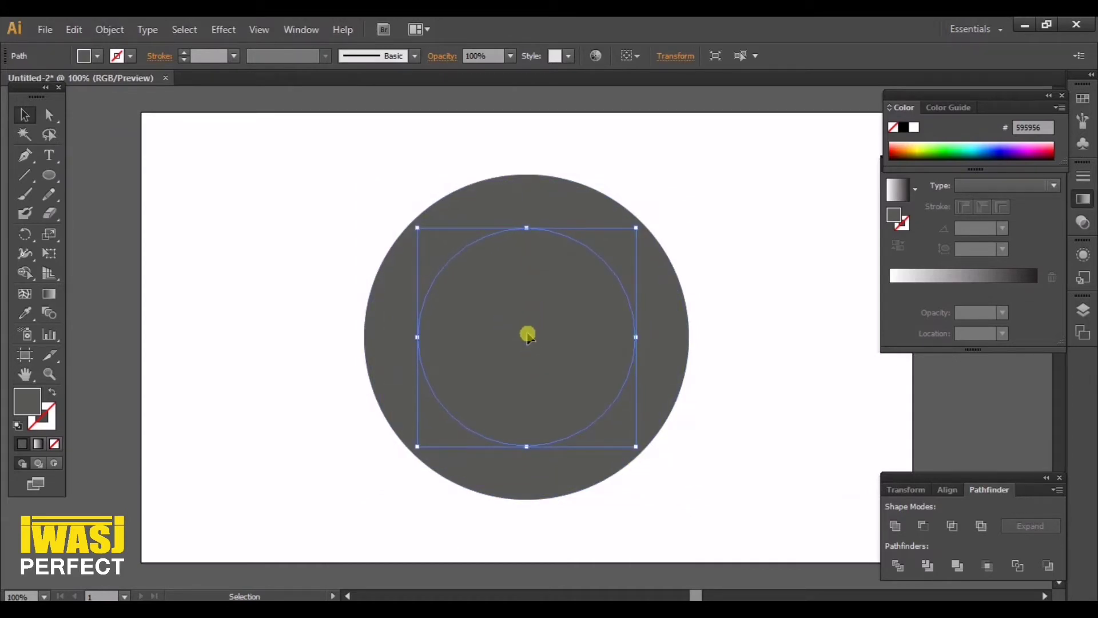
{"action": "left_click_drag", "start_coordinate": [527, 335], "coordinate": [527, 285]}
{"action": "scroll", "coordinate": [526, 164], "scroll_direction": "up", "scroll_amount": 2}
{"action": "scroll", "coordinate": [503, 154], "scroll_direction": "up", "scroll_amount": 5}
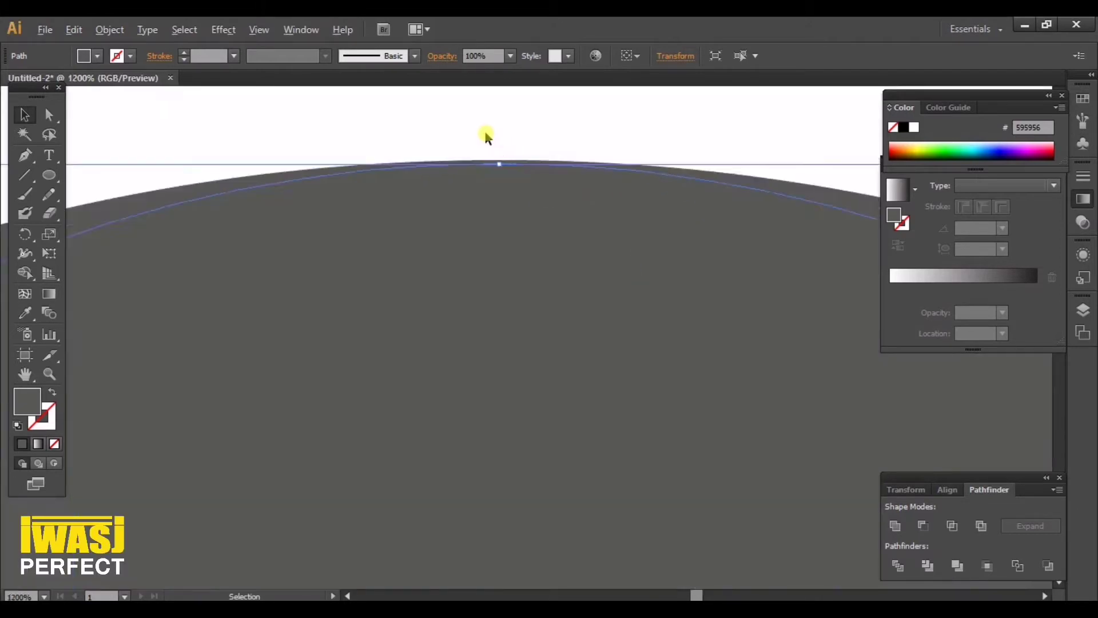
{"action": "scroll", "coordinate": [497, 160], "scroll_direction": "up", "scroll_amount": 3}
{"action": "scroll", "coordinate": [506, 194], "scroll_direction": "up", "scroll_amount": 2}
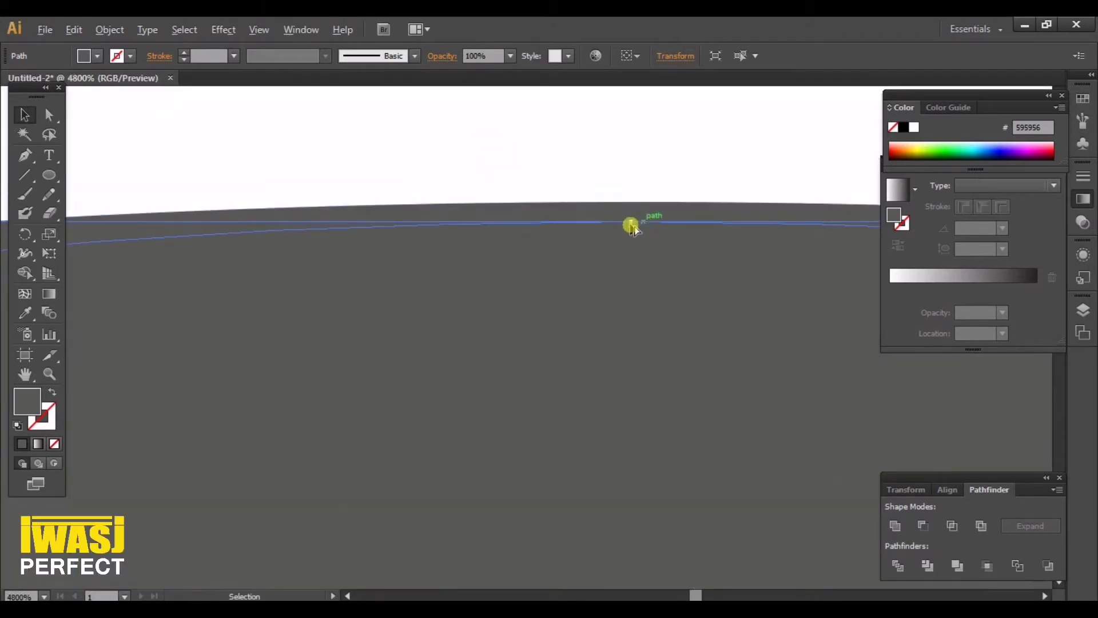
{"action": "scroll", "coordinate": [634, 227], "scroll_direction": "down", "scroll_amount": 10}
{"action": "scroll", "coordinate": [576, 204], "scroll_direction": "down", "scroll_amount": 2}
{"action": "scroll", "coordinate": [612, 320], "scroll_direction": "up", "scroll_amount": 2}
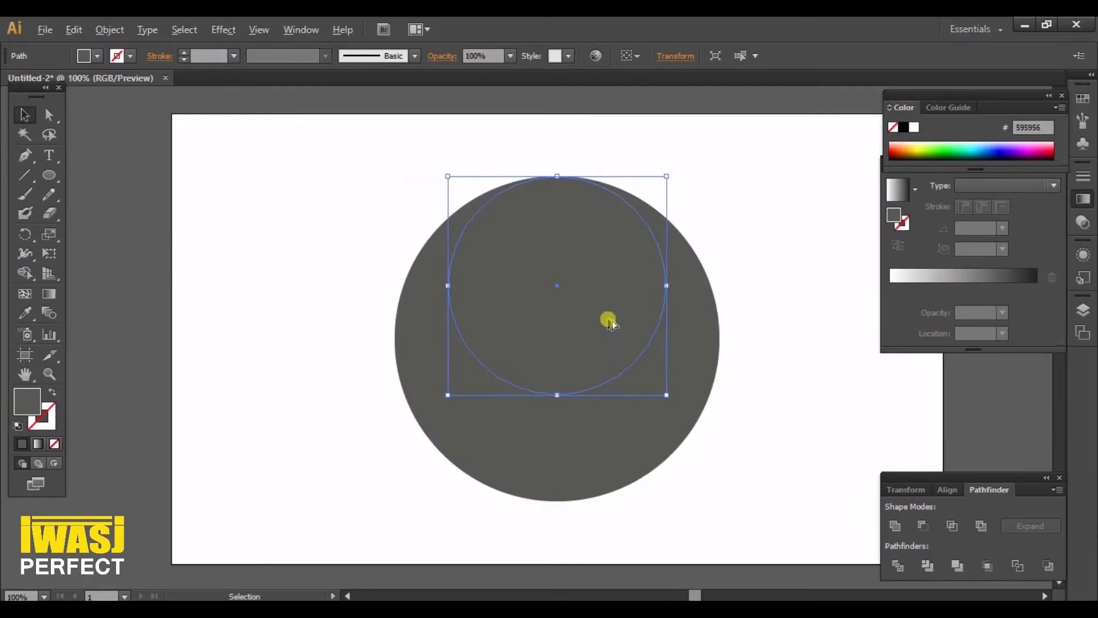
Copy the inner circle and paste a duplicate in front of it
{"action": "left_click", "coordinate": [761, 259]}
{"action": "left_click", "coordinate": [558, 288]}
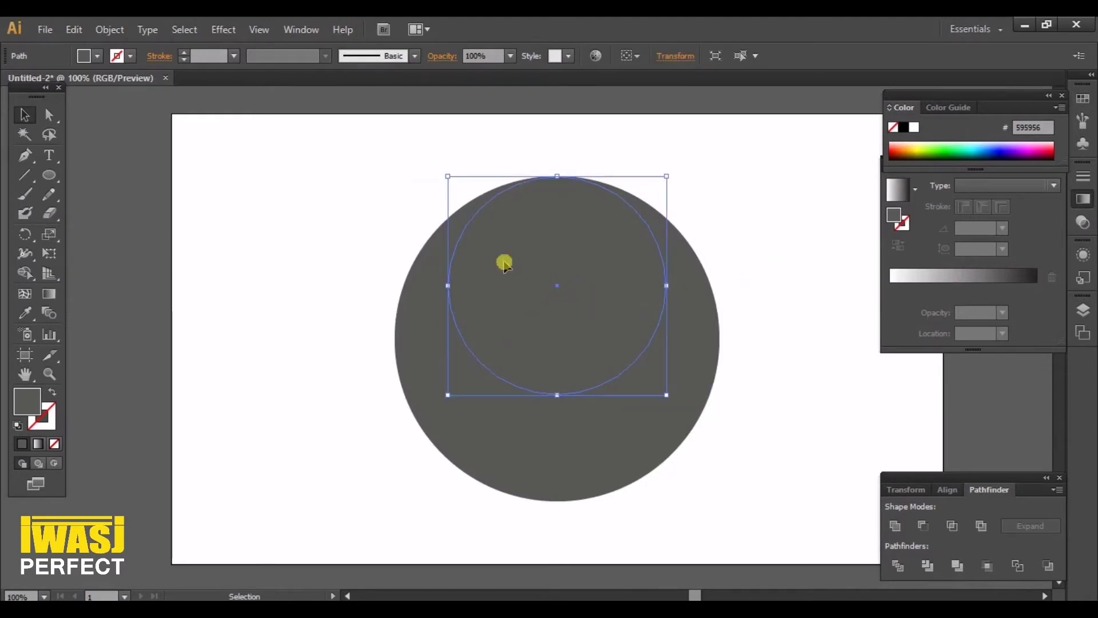
{"action": "left_click", "coordinate": [82, 27]}
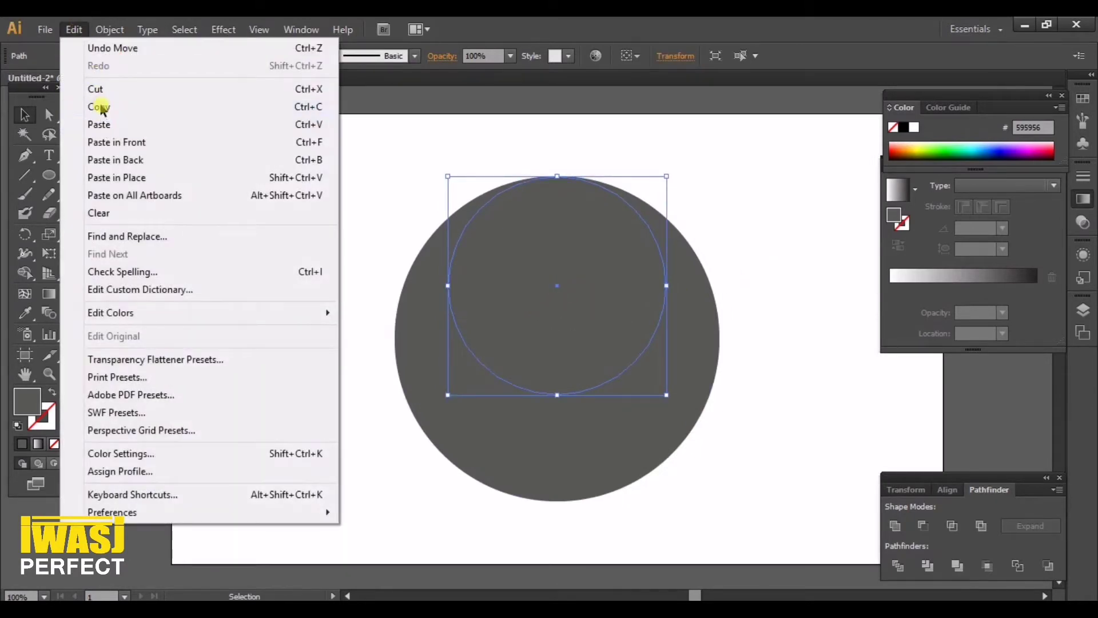
{"action": "left_click", "coordinate": [103, 105]}
{"action": "left_click", "coordinate": [74, 30]}
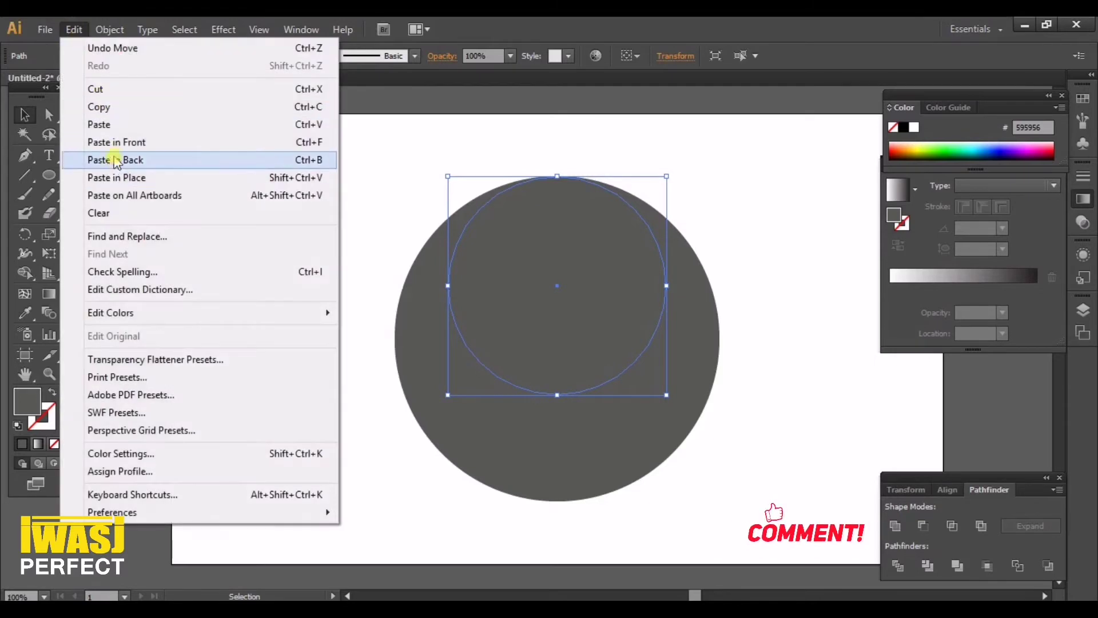
{"action": "left_click", "coordinate": [116, 142]}
Move the pasted copy straight down, lower inside the large circle
{"action": "left_click_drag", "start_coordinate": [561, 291], "coordinate": [559, 369]}
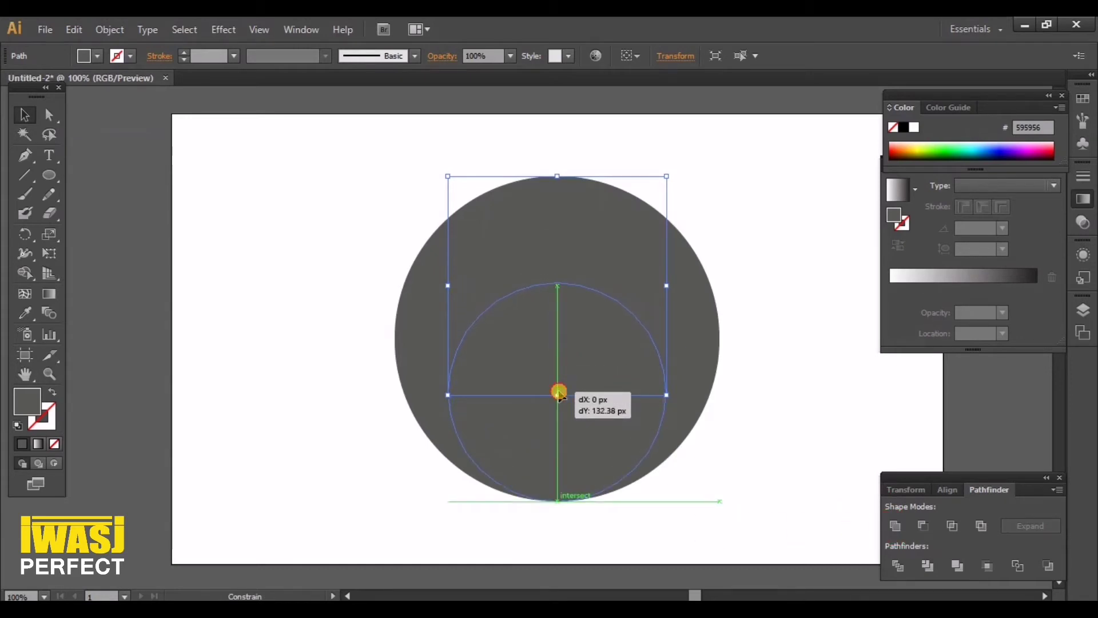
{"action": "left_click_drag", "start_coordinate": [559, 370], "coordinate": [560, 395]}
{"action": "scroll", "coordinate": [547, 522], "scroll_direction": "up", "scroll_amount": 12}
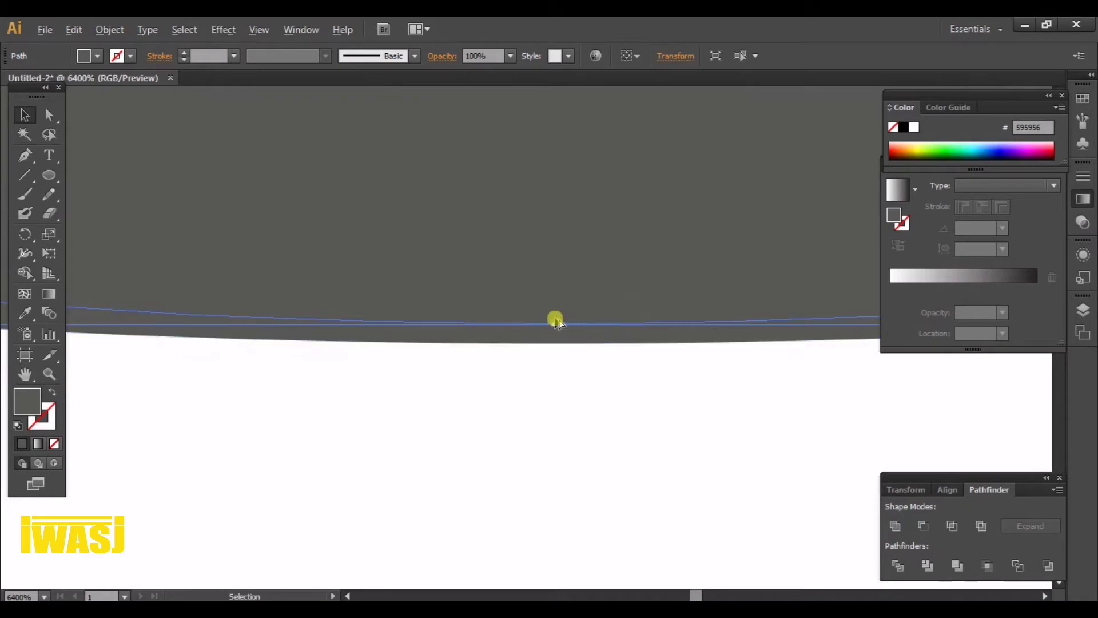
{"action": "scroll", "coordinate": [519, 361], "scroll_direction": "down", "scroll_amount": 4}
{"action": "scroll", "coordinate": [520, 363], "scroll_direction": "down", "scroll_amount": 3}
{"action": "scroll", "coordinate": [521, 363], "scroll_direction": "down", "scroll_amount": 3}
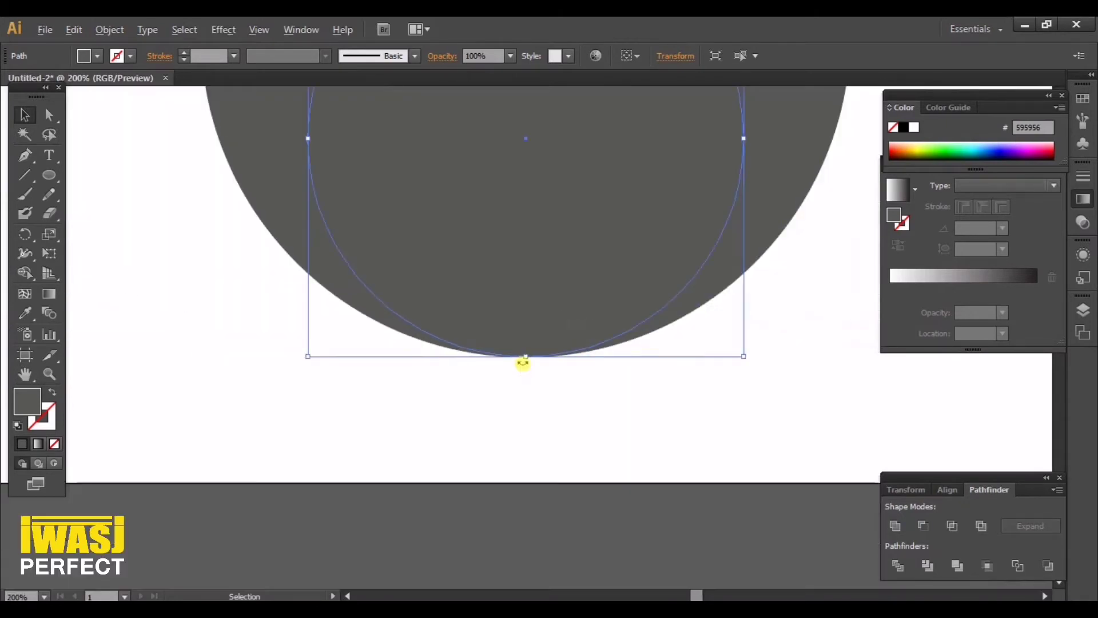
{"action": "scroll", "coordinate": [524, 360], "scroll_direction": "up", "scroll_amount": 2}
{"action": "scroll", "coordinate": [527, 366], "scroll_direction": "up", "scroll_amount": 4}
{"action": "scroll", "coordinate": [503, 354], "scroll_direction": "up", "scroll_amount": 3}
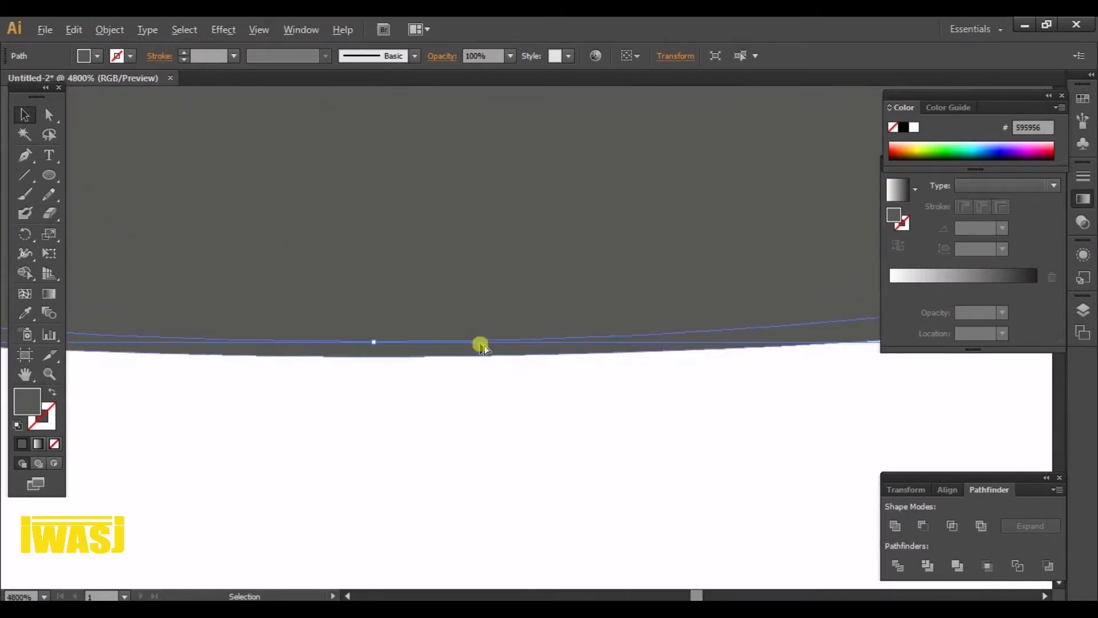
Resize the copy to about 271 px so it fits within the large circle
{"action": "left_click_drag", "start_coordinate": [347, 346], "coordinate": [357, 342]}
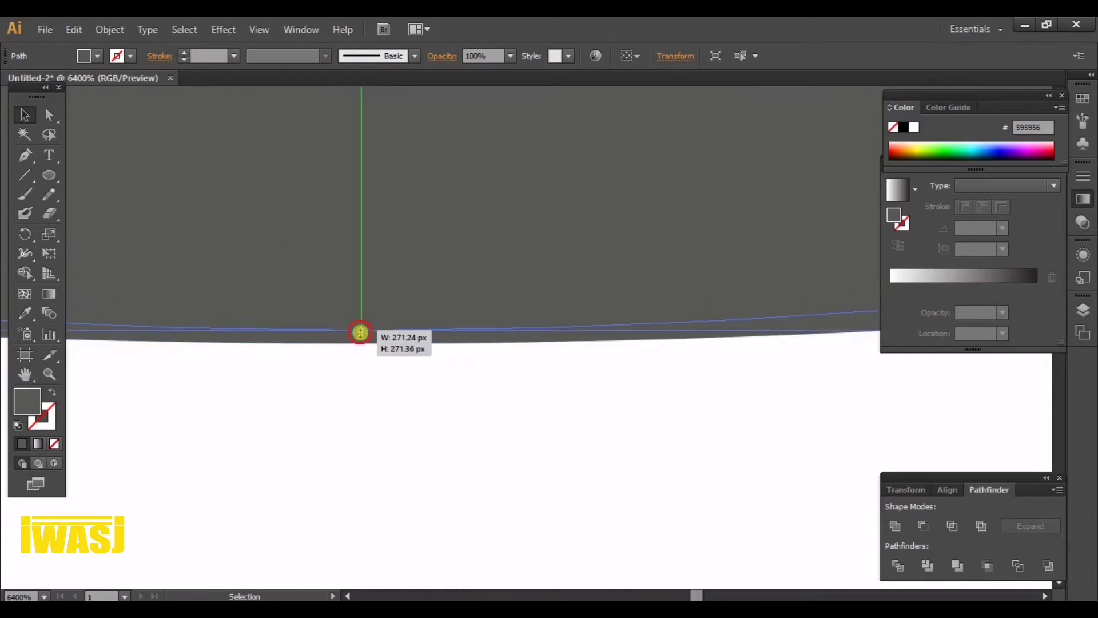
{"action": "scroll", "coordinate": [357, 342], "scroll_direction": "up", "scroll_amount": 1}
{"action": "scroll", "coordinate": [473, 414], "scroll_direction": "down", "scroll_amount": 3}
{"action": "scroll", "coordinate": [474, 414], "scroll_direction": "down", "scroll_amount": 3}
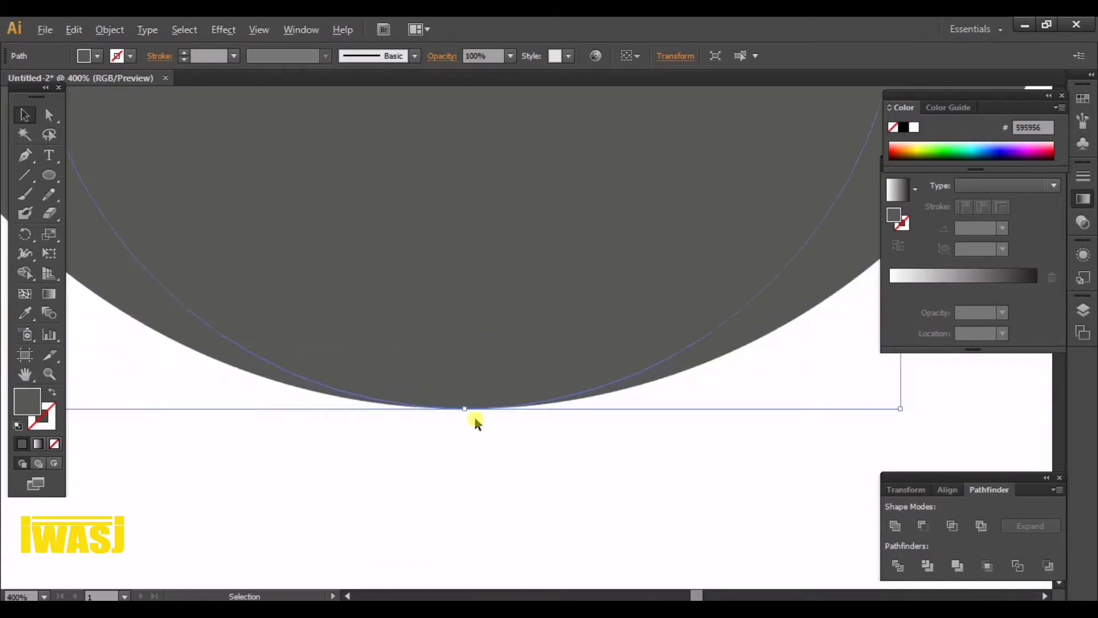
{"action": "scroll", "coordinate": [473, 414], "scroll_direction": "down", "scroll_amount": 5}
{"action": "scroll", "coordinate": [443, 323], "scroll_direction": "down", "scroll_amount": 2}
{"action": "scroll", "coordinate": [433, 147], "scroll_direction": "up", "scroll_amount": 3}
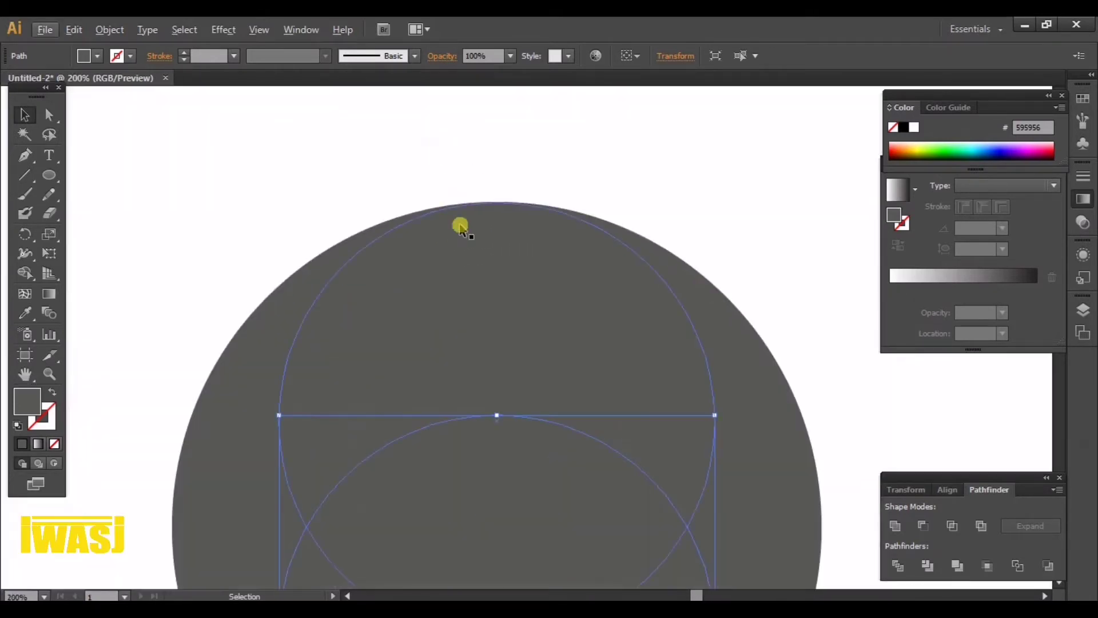
{"action": "scroll", "coordinate": [460, 226], "scroll_direction": "up", "scroll_amount": 3}
{"action": "scroll", "coordinate": [498, 196], "scroll_direction": "up", "scroll_amount": 3}
{"action": "scroll", "coordinate": [473, 221], "scroll_direction": "up", "scroll_amount": 3}
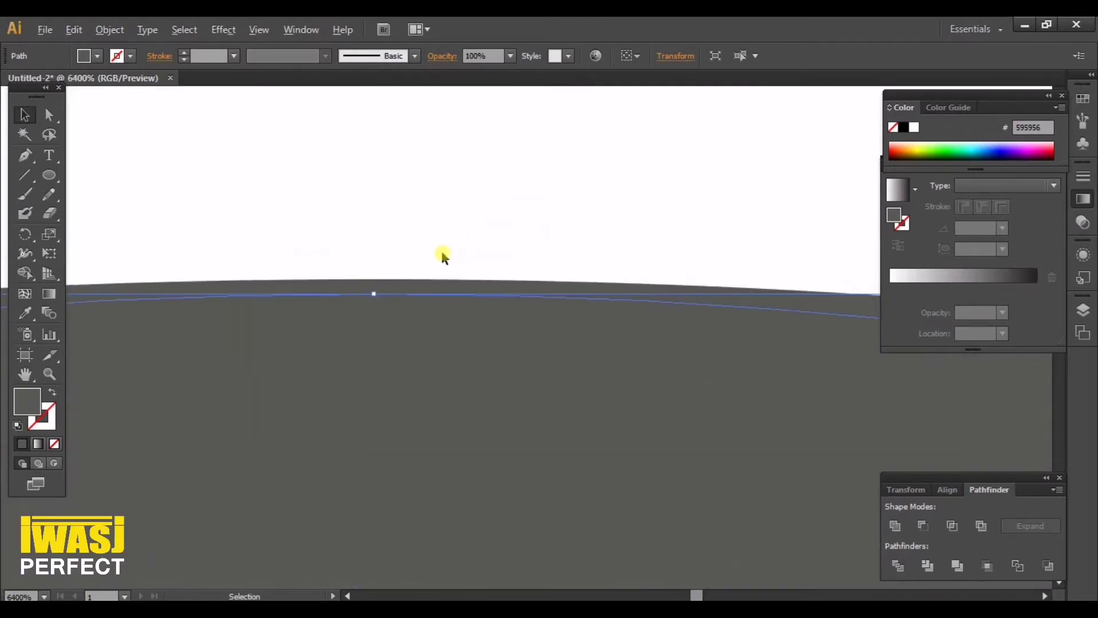
{"action": "scroll", "coordinate": [444, 255], "scroll_direction": "up", "scroll_amount": 1}
Align the small circle's top edge exactly with the large circle's top
{"action": "left_click_drag", "start_coordinate": [362, 301], "coordinate": [361, 280]}
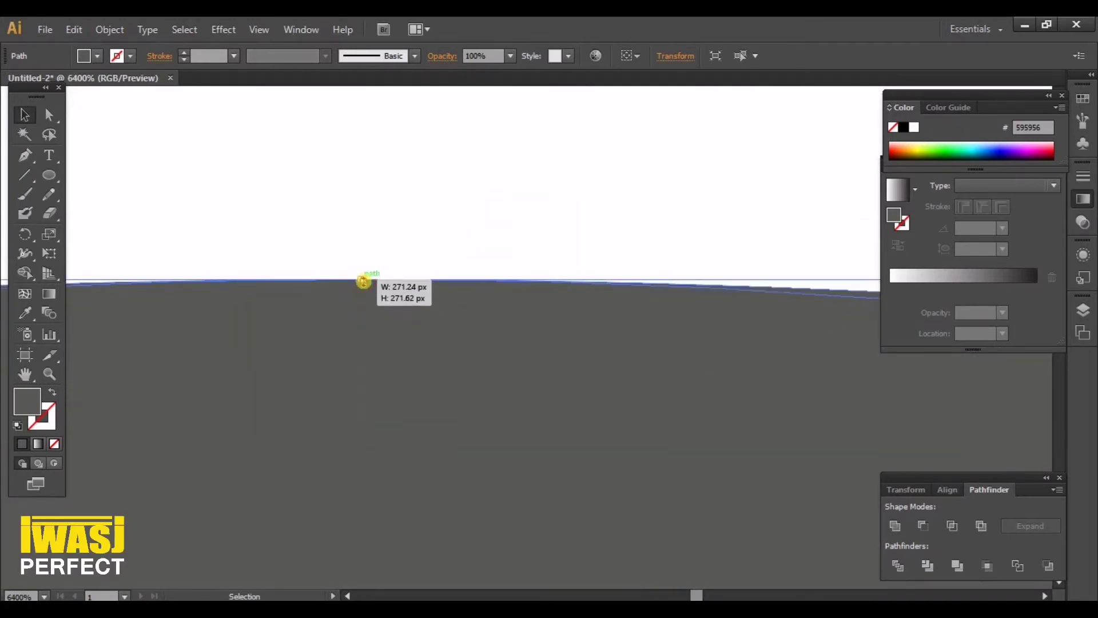
{"action": "scroll", "coordinate": [481, 171], "scroll_direction": "down", "scroll_amount": 5}
{"action": "scroll", "coordinate": [492, 157], "scroll_direction": "down", "scroll_amount": 5}
{"action": "scroll", "coordinate": [493, 160], "scroll_direction": "down", "scroll_amount": 1}
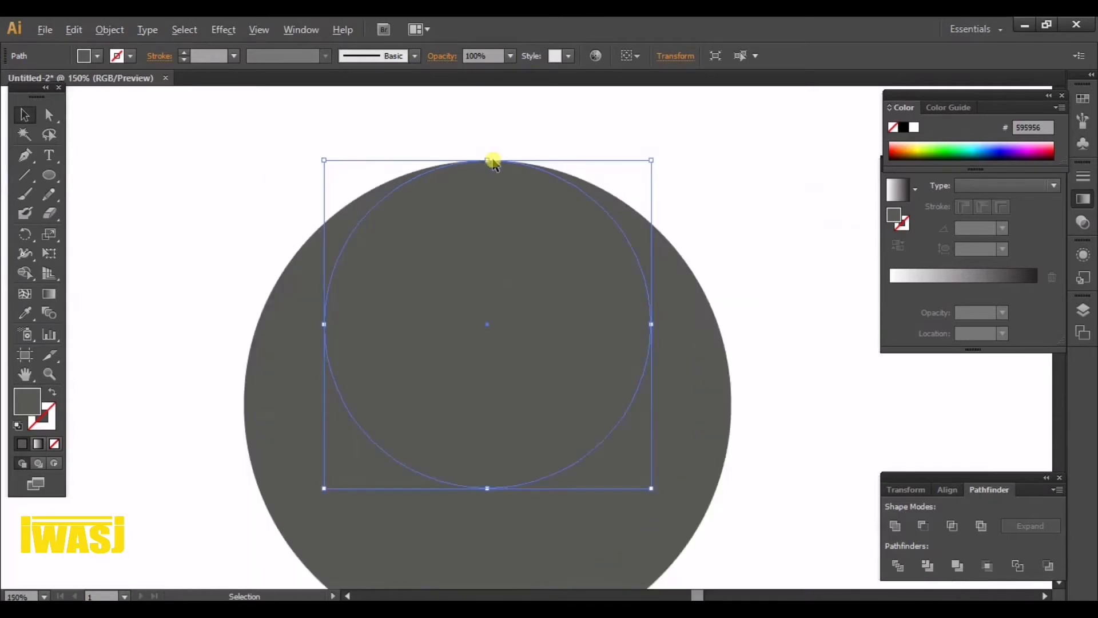
{"action": "scroll", "coordinate": [493, 160], "scroll_direction": "down", "scroll_amount": 1}
{"action": "scroll", "coordinate": [486, 264], "scroll_direction": "up", "scroll_amount": 1}
Copy the small inner circle and paste a duplicate in front
{"action": "left_click", "coordinate": [21, 114]}
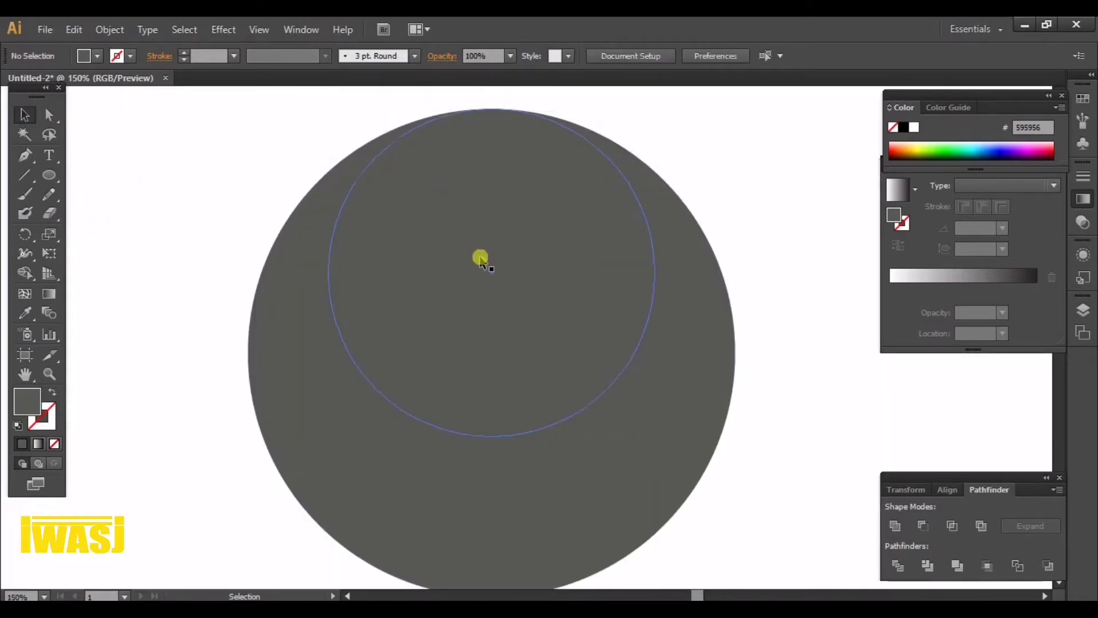
{"action": "key", "text": "ctrl+shift+a"}
{"action": "left_click", "coordinate": [490, 275]}
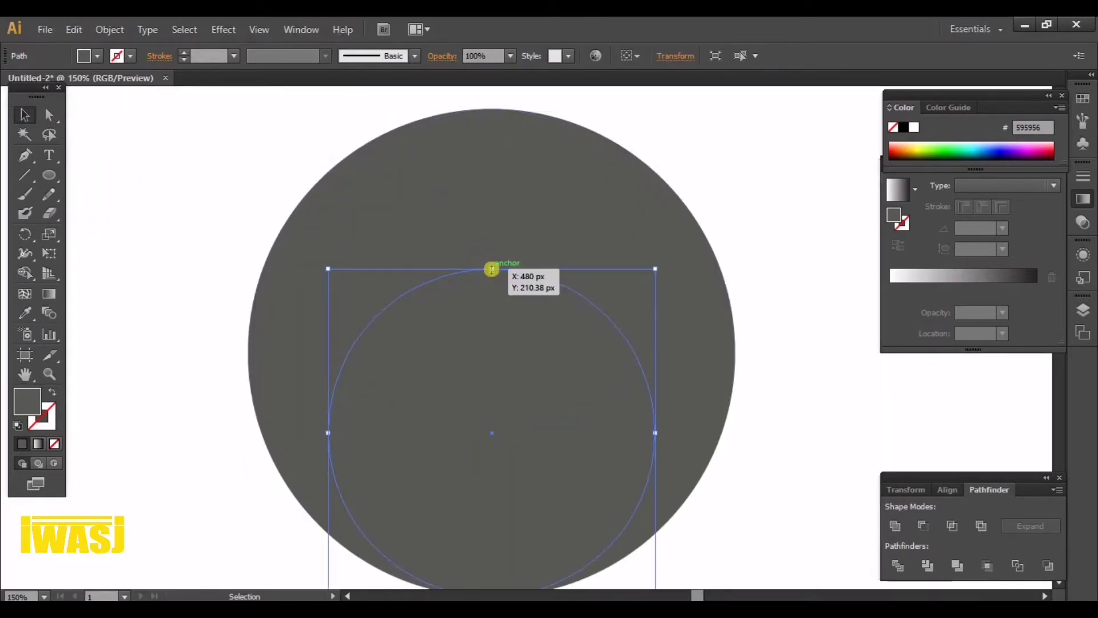
{"action": "left_click", "coordinate": [109, 29]}
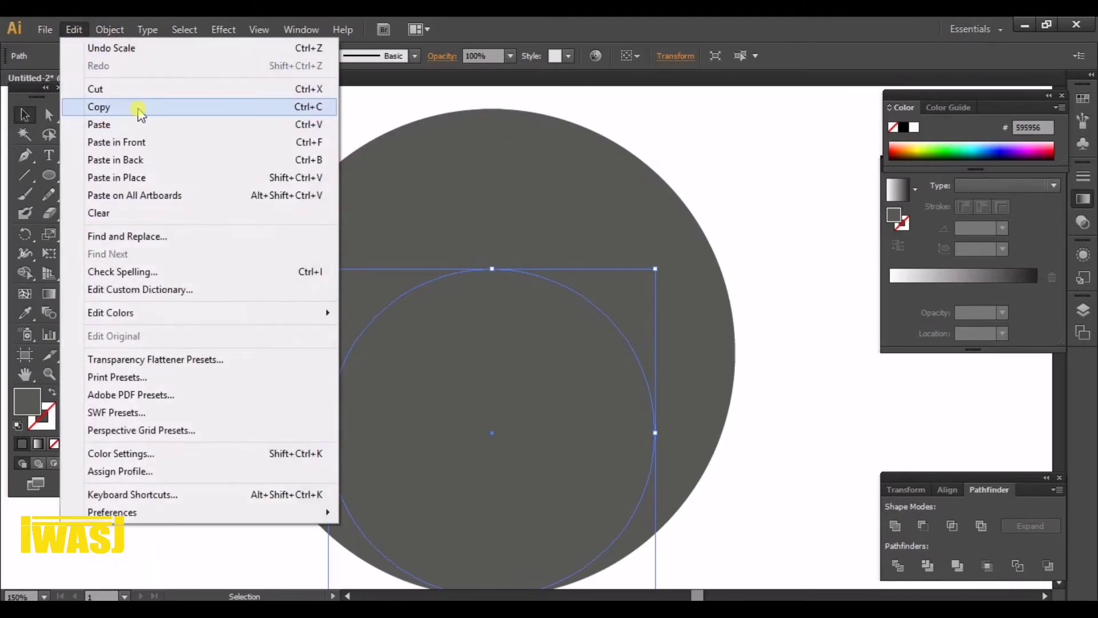
{"action": "left_click", "coordinate": [141, 108]}
{"action": "left_click", "coordinate": [73, 29]}
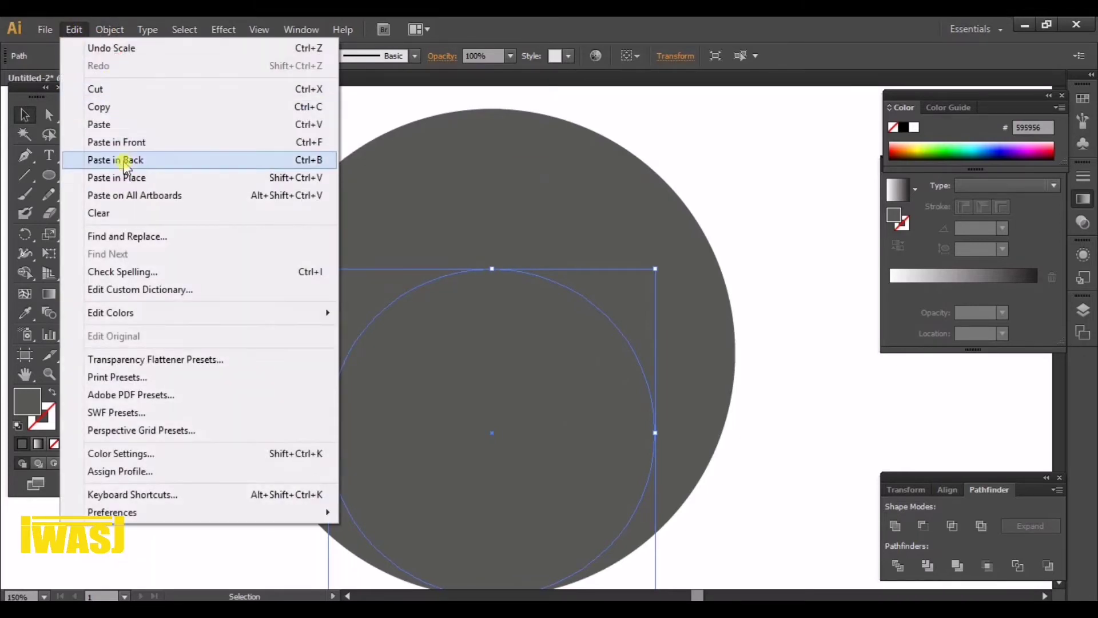
{"action": "left_click", "coordinate": [150, 142]}
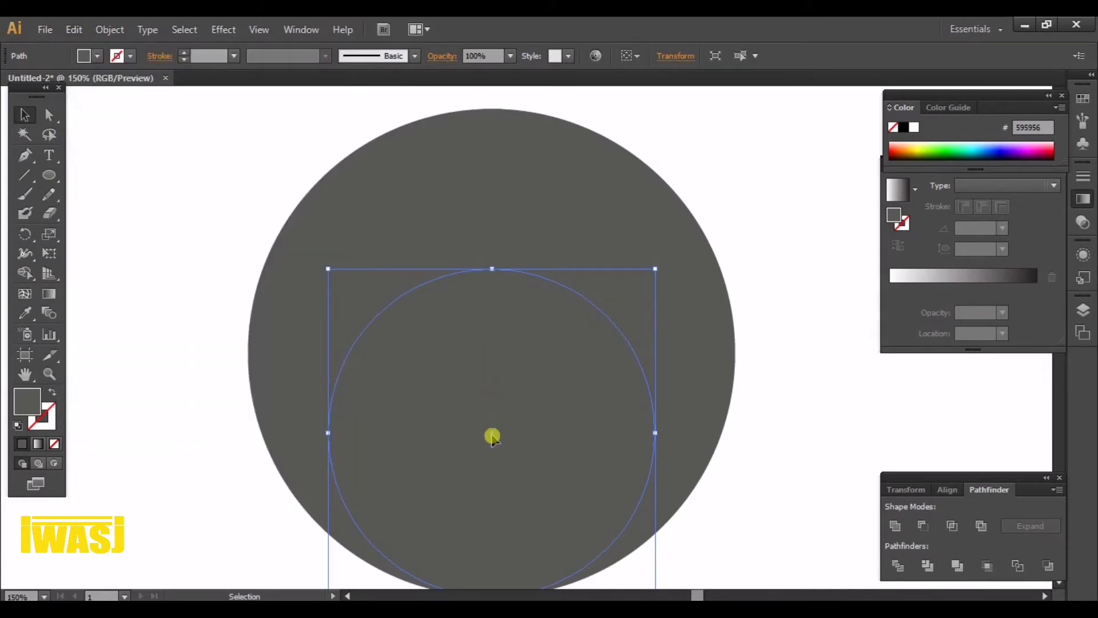
Move the 271.62 px copy left until it snaps to the big circle's left edge
{"action": "mouse_move", "coordinate": [491, 436]}
{"action": "left_mouse_down"}
{"action": "mouse_move", "coordinate": [477, 342]}
{"action": "mouse_move", "coordinate": [412, 356]}
{"action": "left_mouse_up"}
{"action": "scroll", "coordinate": [246, 366], "scroll_direction": "up", "scroll_amount": 10}
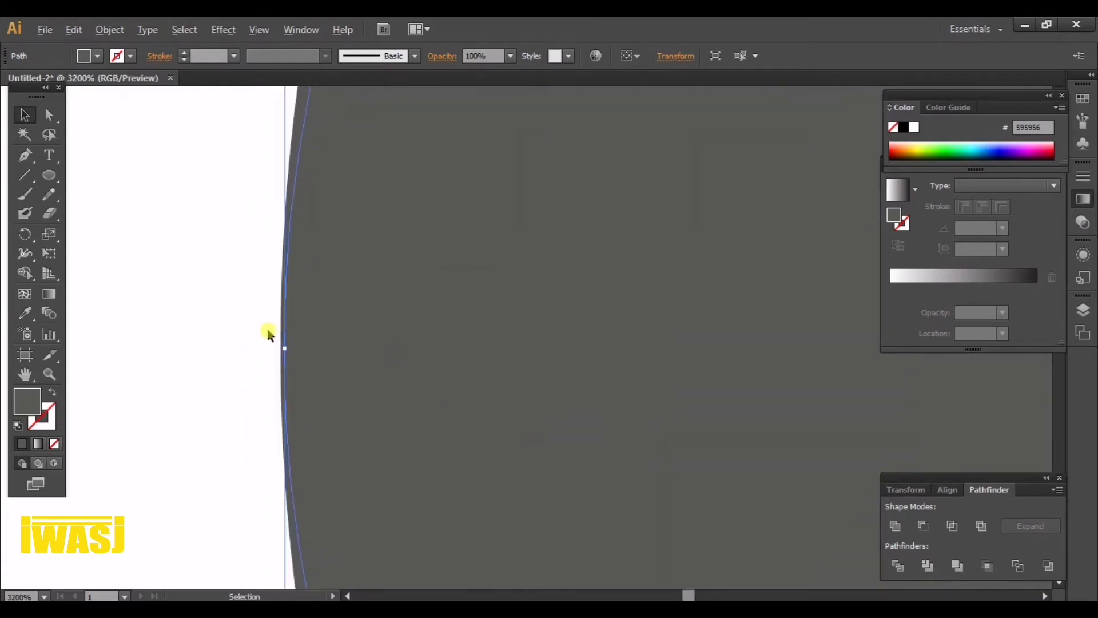
{"action": "left_click_drag", "start_coordinate": [366, 439], "coordinate": [349, 437]}
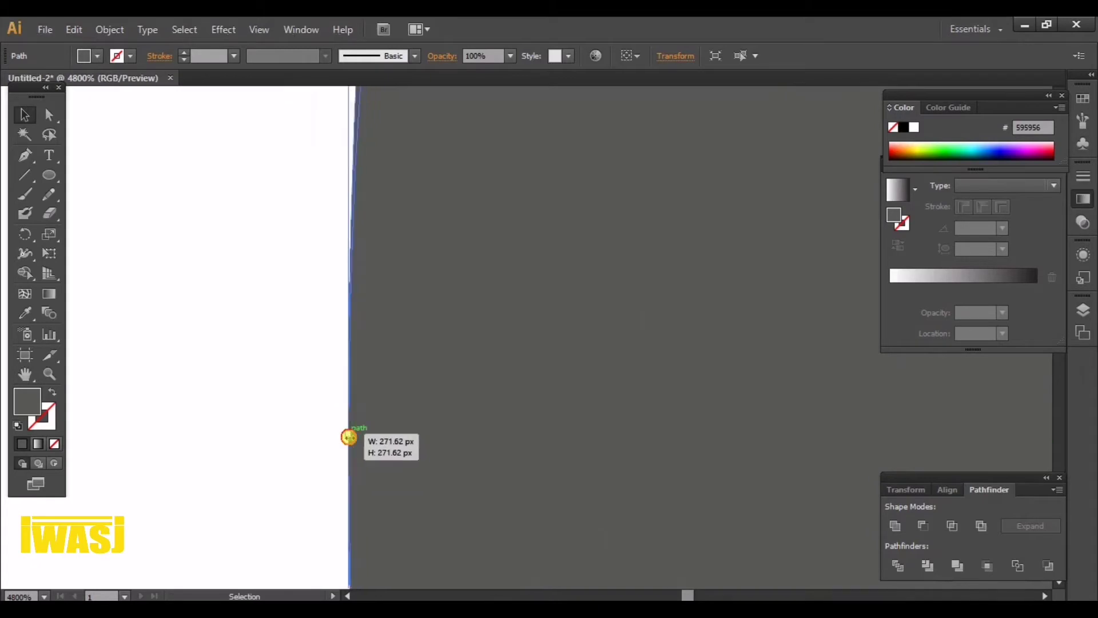
{"action": "scroll", "coordinate": [170, 352], "scroll_direction": "down", "scroll_amount": 10}
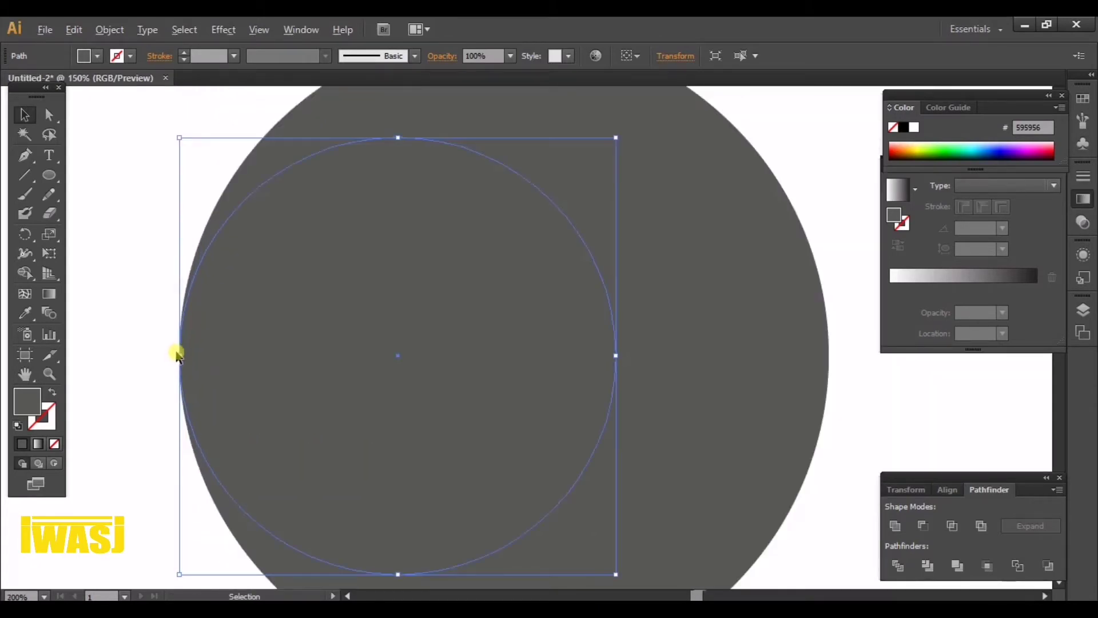
{"action": "left_click", "coordinate": [125, 183]}
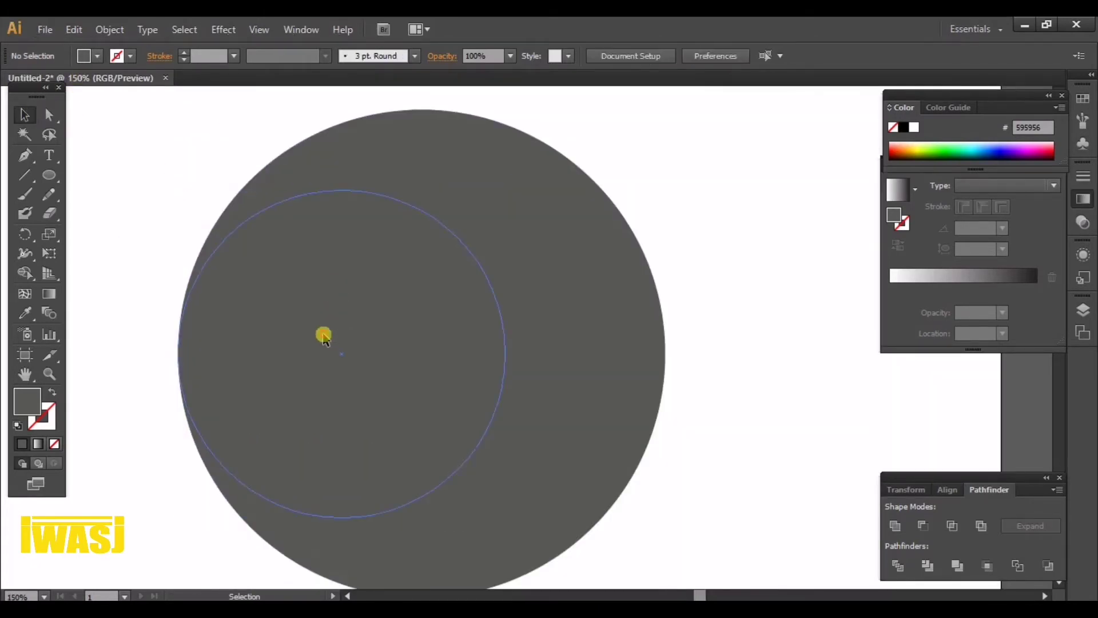
{"action": "left_click", "coordinate": [324, 337]}
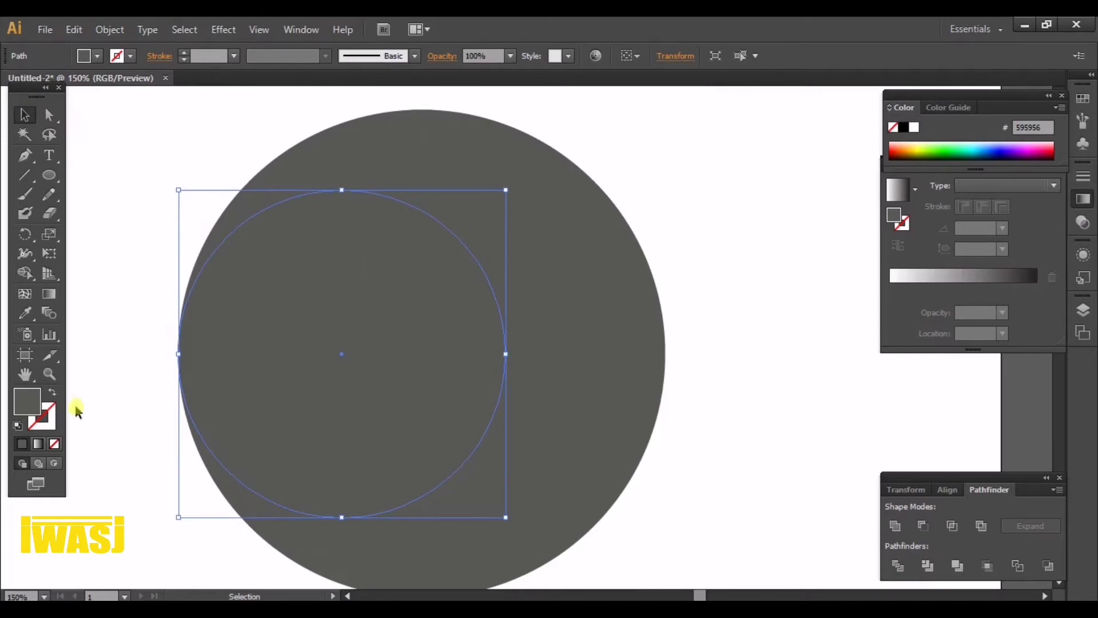
Copy the left circle and paste a duplicate in front
{"action": "left_click", "coordinate": [78, 31]}
{"action": "left_click", "coordinate": [98, 106]}
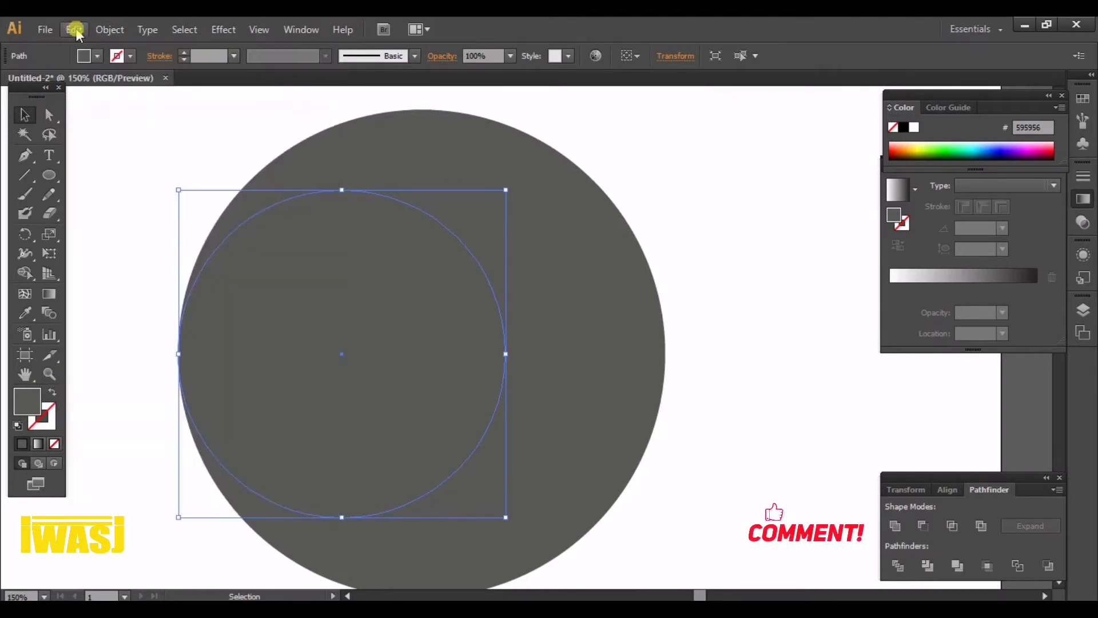
{"action": "left_click", "coordinate": [74, 29]}
{"action": "left_click", "coordinate": [122, 144]}
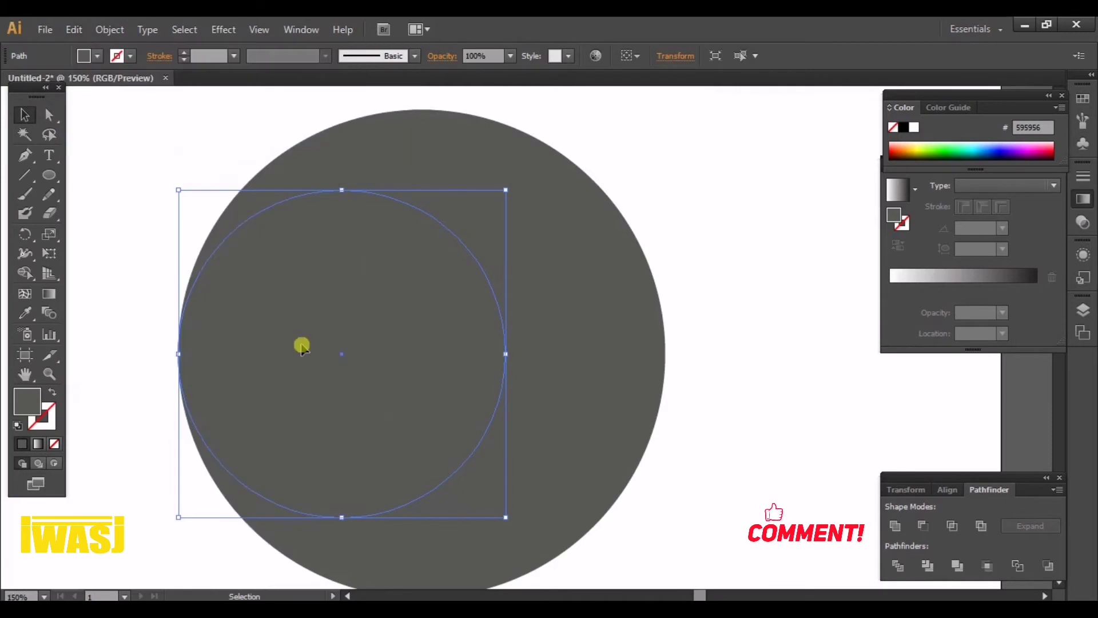
Move the copy right until it snaps to the big circle's right edge
{"action": "left_click_drag", "start_coordinate": [347, 361], "coordinate": [510, 360]}
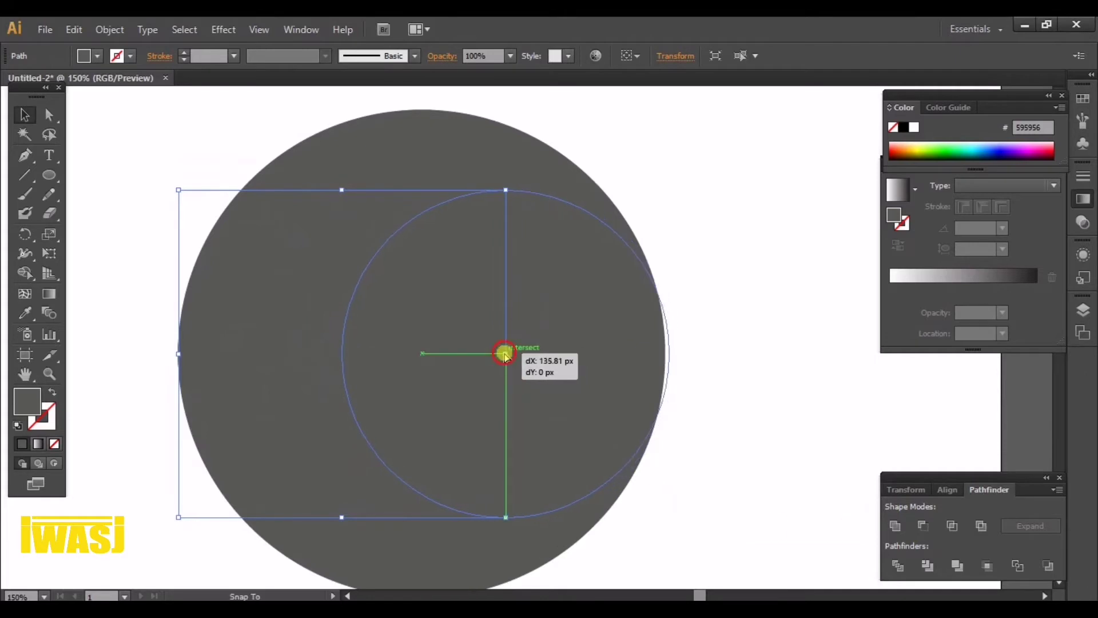
{"action": "left_click_drag", "start_coordinate": [510, 360], "coordinate": [501, 353]}
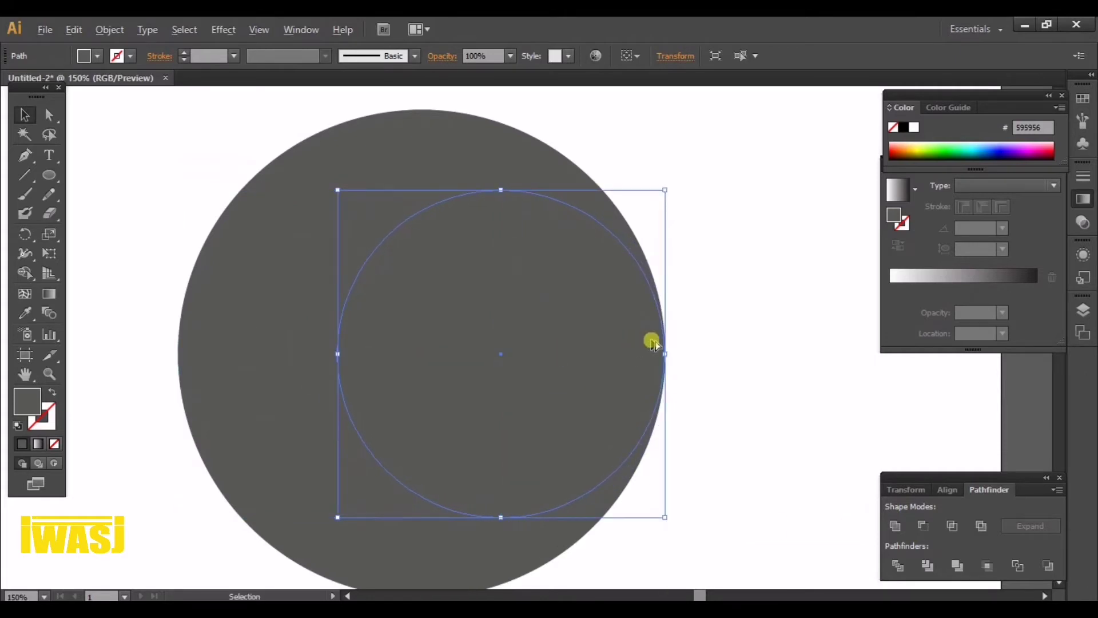
{"action": "scroll", "coordinate": [652, 343], "scroll_direction": "up", "scroll_amount": 8}
{"action": "scroll", "coordinate": [690, 376], "scroll_direction": "up", "scroll_amount": 3}
{"action": "scroll", "coordinate": [675, 362], "scroll_direction": "up", "scroll_amount": 3}
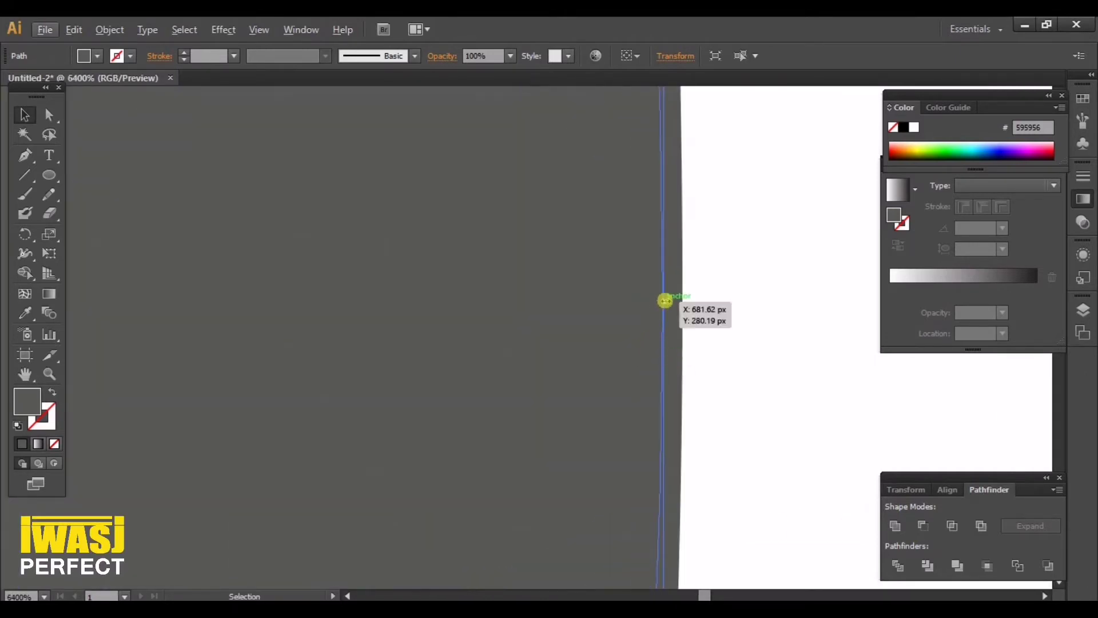
{"action": "scroll", "coordinate": [666, 302], "scroll_direction": "down", "scroll_amount": 1}
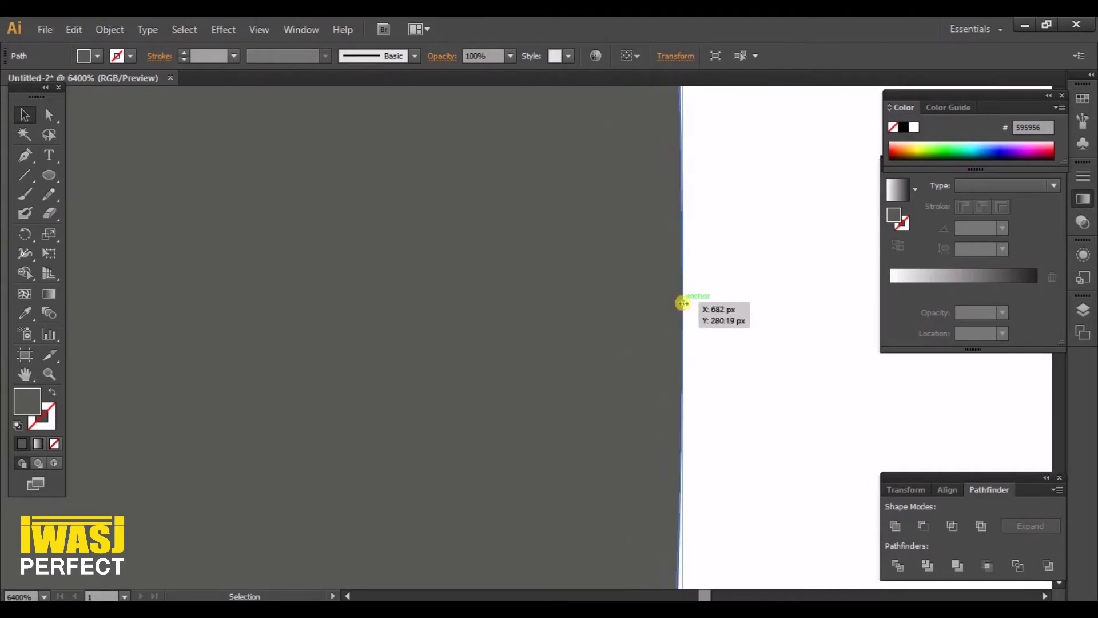
{"action": "scroll", "coordinate": [713, 317], "scroll_direction": "down", "scroll_amount": 2}
{"action": "scroll", "coordinate": [711, 317], "scroll_direction": "down", "scroll_amount": 7}
{"action": "scroll", "coordinate": [718, 303], "scroll_direction": "down", "scroll_amount": 2}
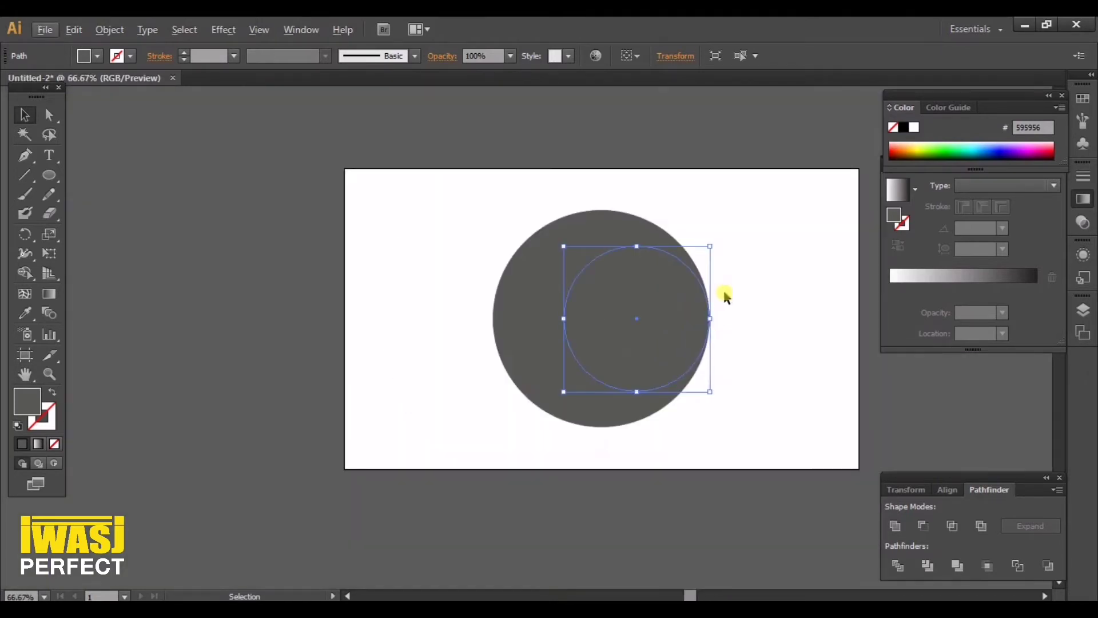
{"action": "scroll", "coordinate": [743, 297], "scroll_direction": "up", "scroll_amount": 2}
Select all circles and merge the lower-right and lower-left regions into crescents with Shape Builder
{"action": "left_click", "coordinate": [737, 258]}
{"action": "left_click_drag", "start_coordinate": [740, 171], "coordinate": [170, 511]}
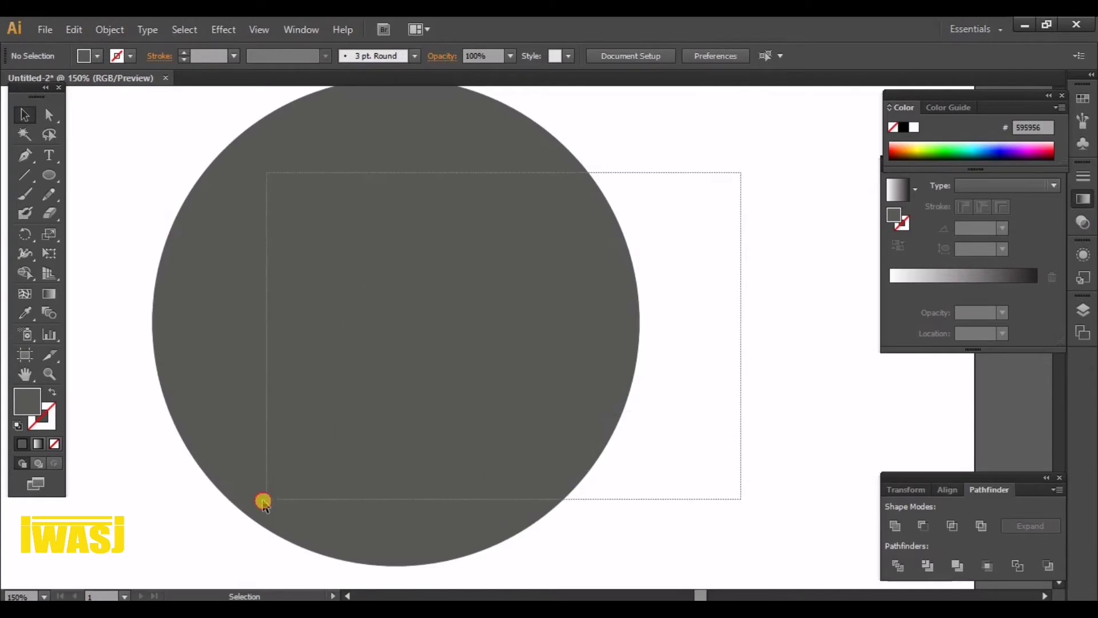
{"action": "left_click", "coordinate": [22, 273]}
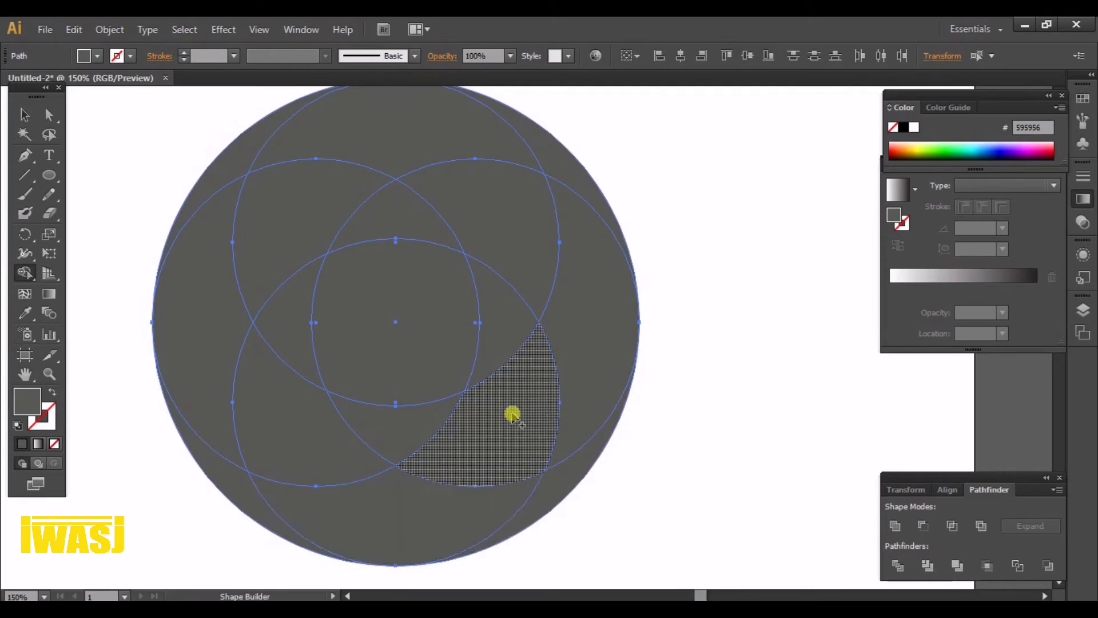
{"action": "left_click_drag", "start_coordinate": [500, 329], "coordinate": [478, 505]}
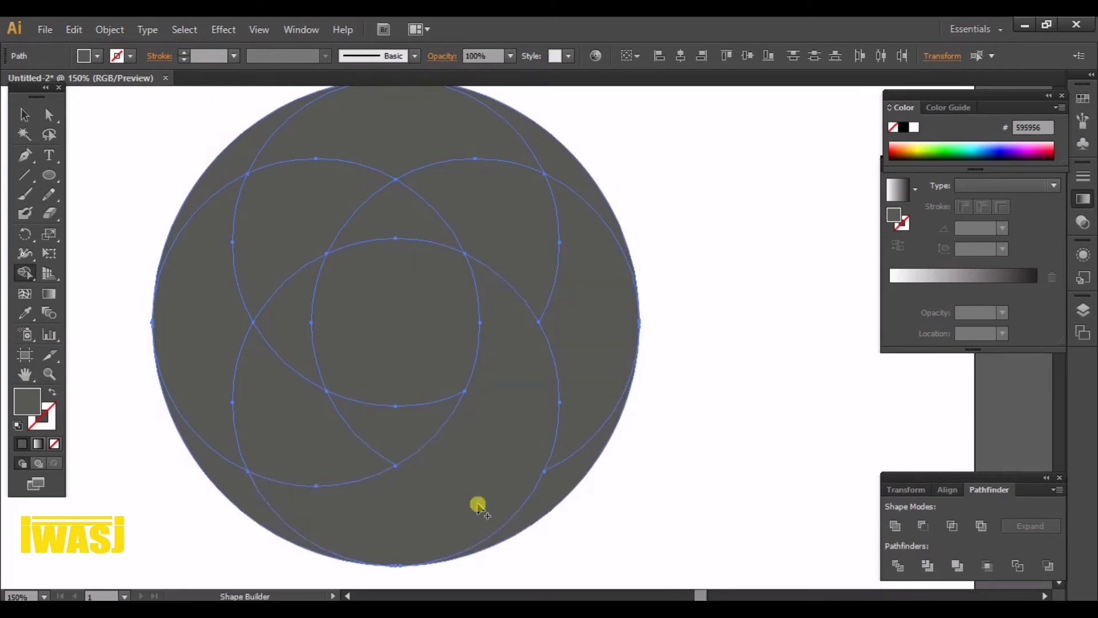
{"action": "left_click_drag", "start_coordinate": [194, 361], "coordinate": [382, 443]}
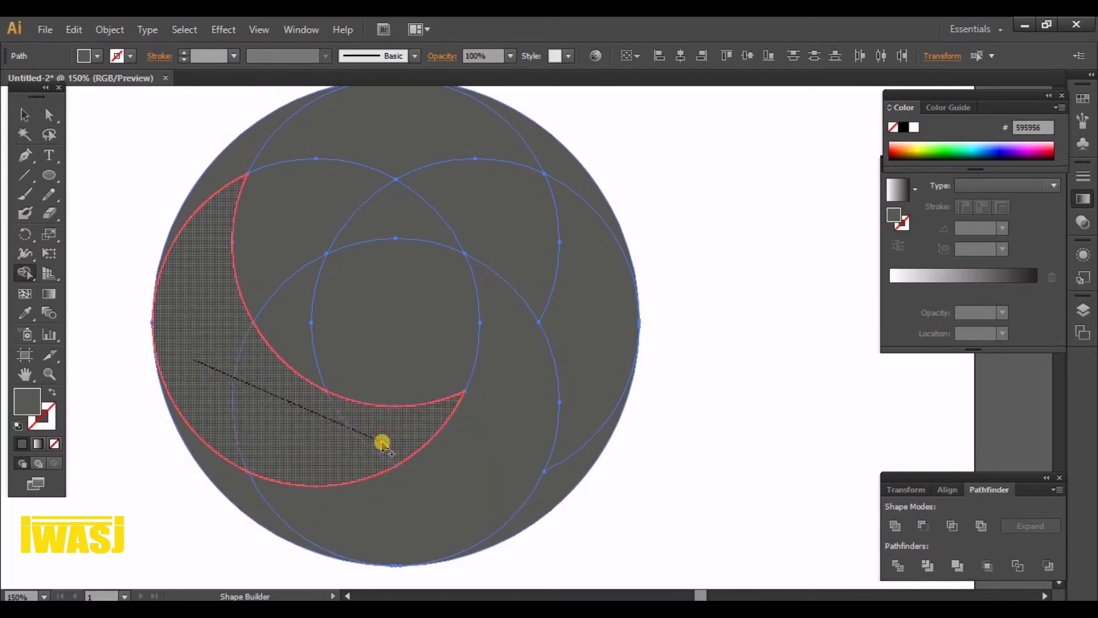
{"action": "left_click_drag", "start_coordinate": [317, 423], "coordinate": [206, 367]}
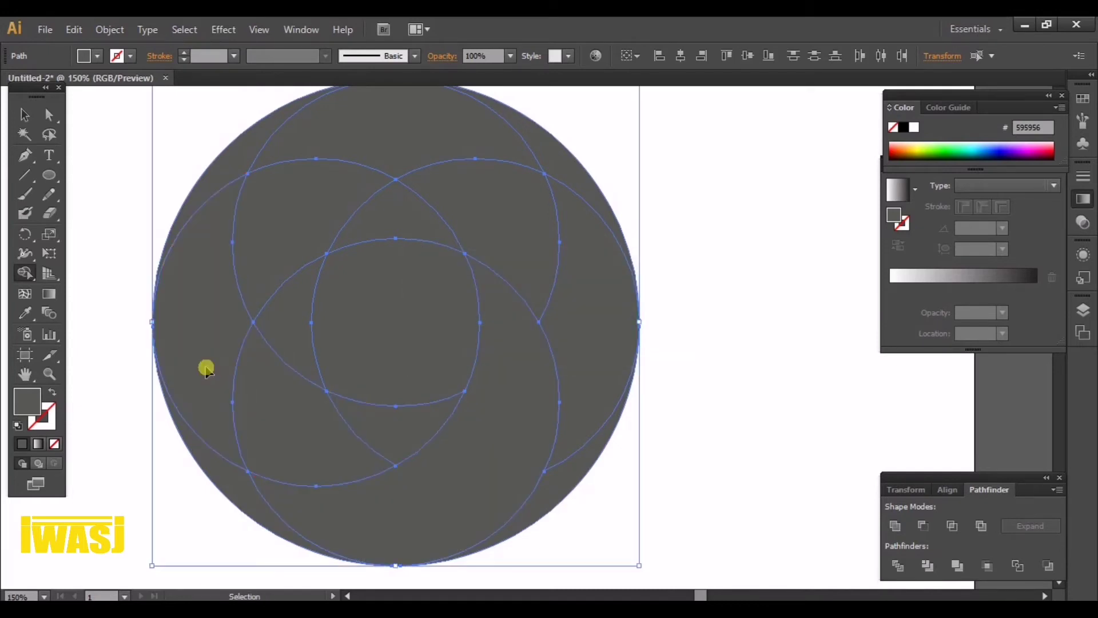
{"action": "left_click_drag", "start_coordinate": [239, 492], "coordinate": [302, 497]}
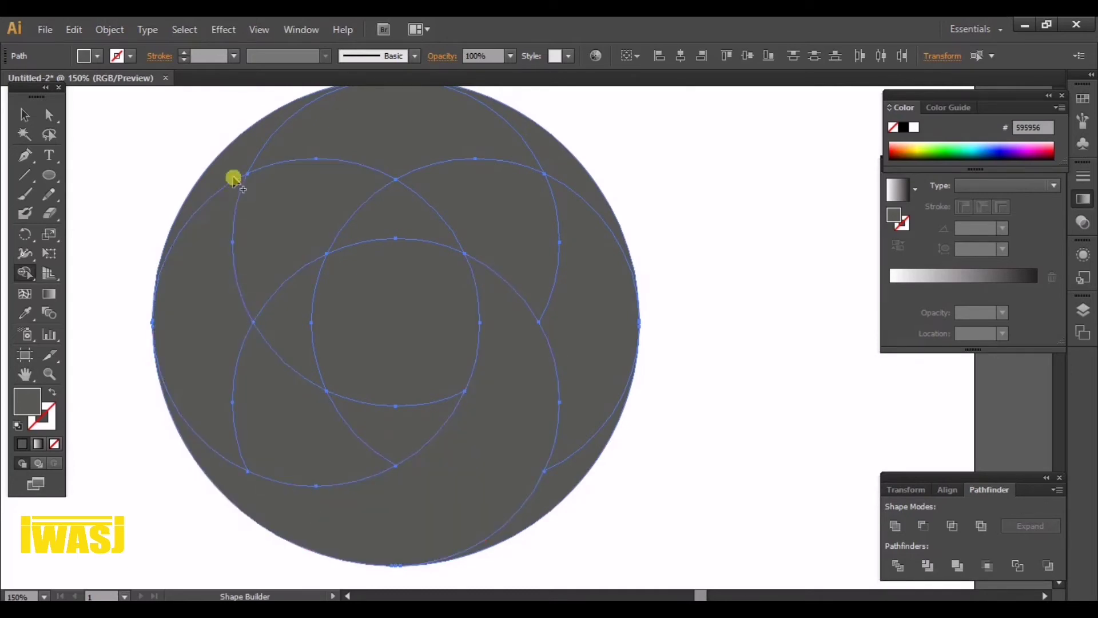
Merge the left, top and right overlapping regions into single crescents
{"action": "left_click_drag", "start_coordinate": [225, 184], "coordinate": [219, 279]}
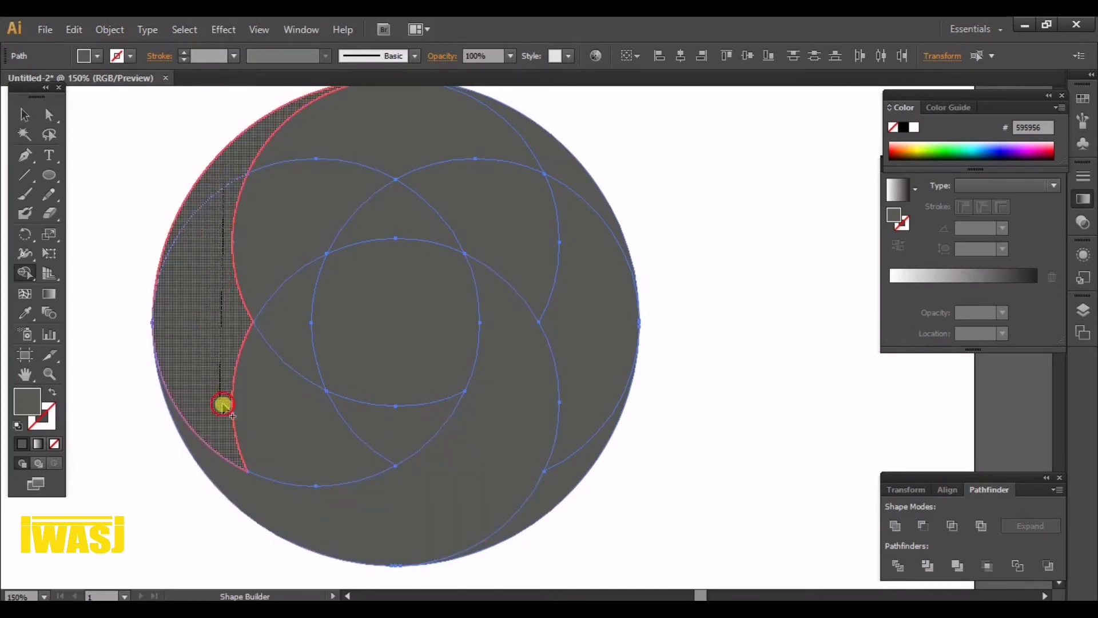
{"action": "left_click_drag", "start_coordinate": [231, 413], "coordinate": [238, 419]}
{"action": "scroll", "coordinate": [356, 253], "scroll_direction": "down", "scroll_amount": 1}
{"action": "scroll", "coordinate": [355, 253], "scroll_direction": "up", "scroll_amount": 3}
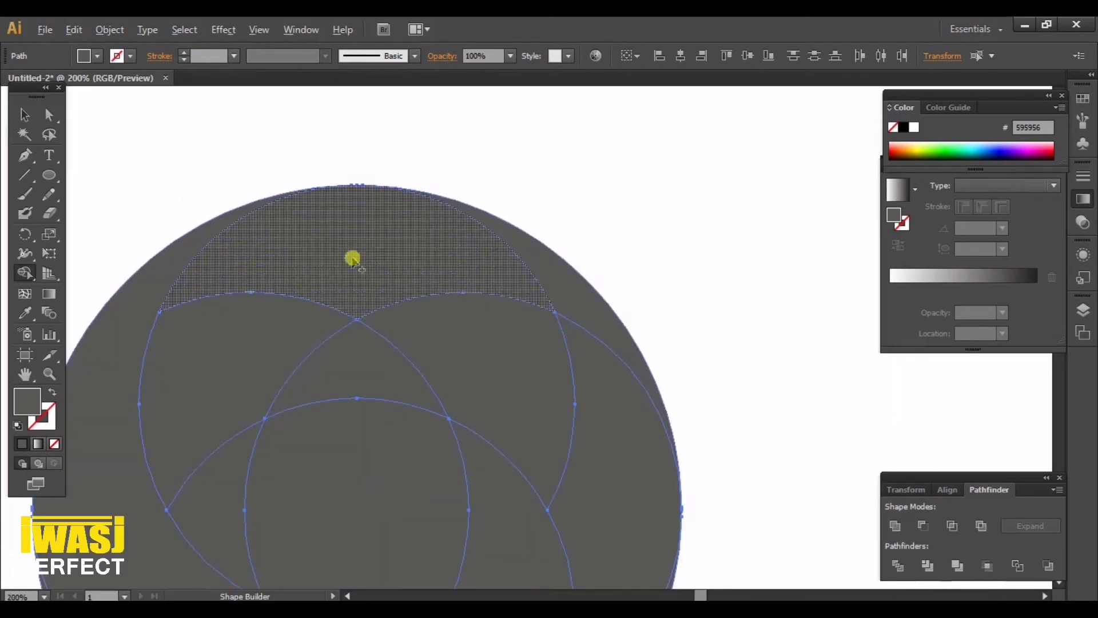
{"action": "left_click_drag", "start_coordinate": [190, 309], "coordinate": [533, 263]}
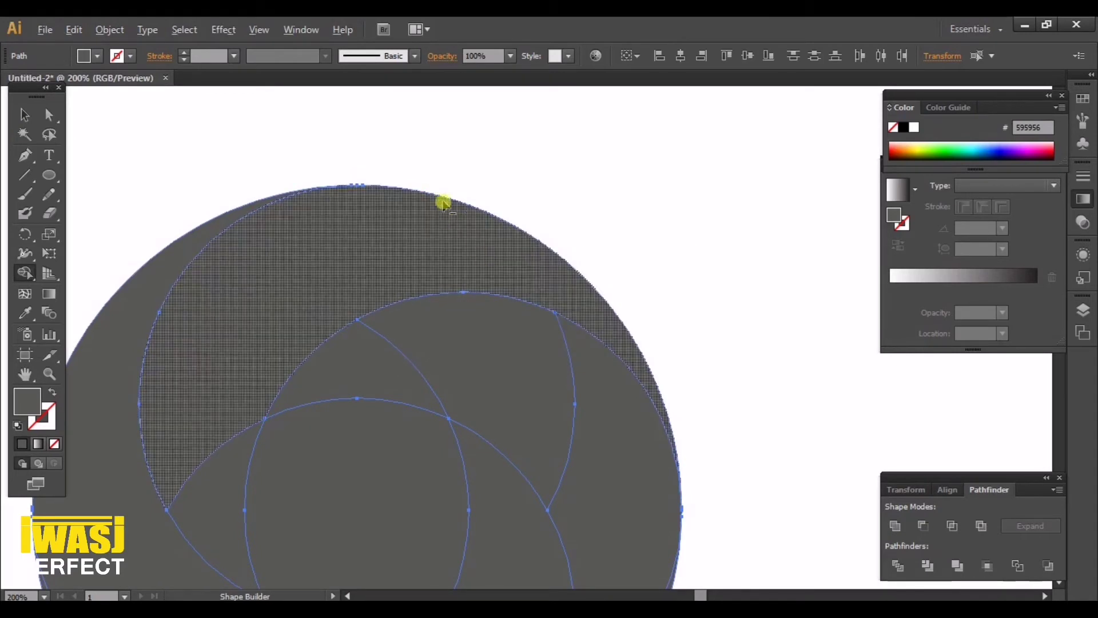
{"action": "scroll", "coordinate": [452, 203], "scroll_direction": "down", "scroll_amount": 2}
{"action": "scroll", "coordinate": [511, 341], "scroll_direction": "up", "scroll_amount": 1}
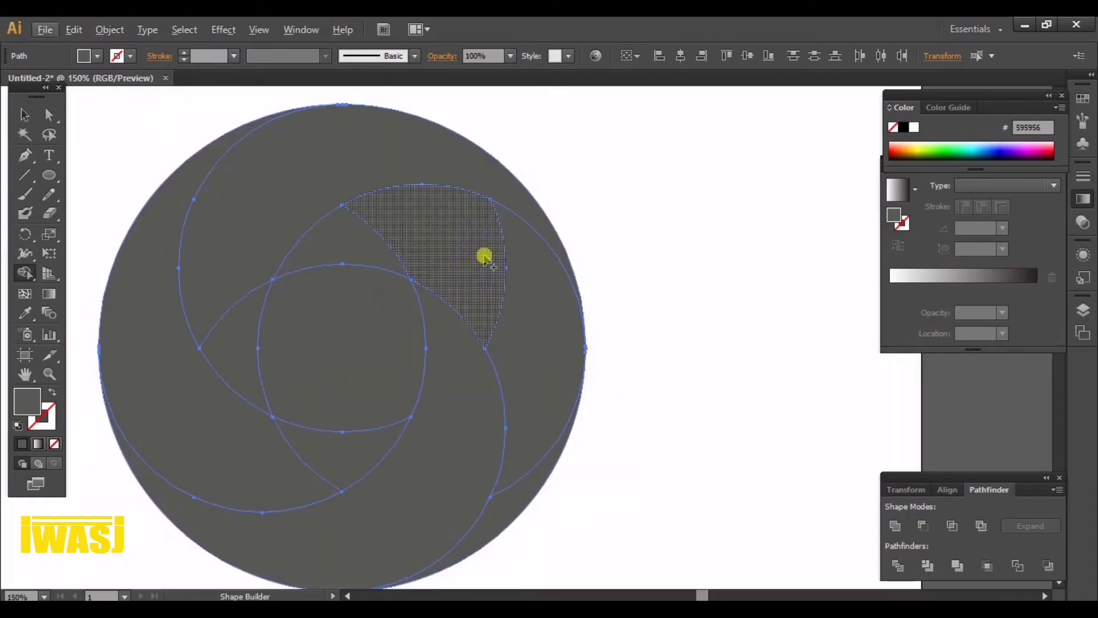
{"action": "left_click_drag", "start_coordinate": [489, 215], "coordinate": [531, 479]}
Merge the remaining right, left and top-left regions and delete the centre to leave a hole
{"action": "scroll", "coordinate": [664, 215], "scroll_direction": "down", "scroll_amount": 1}
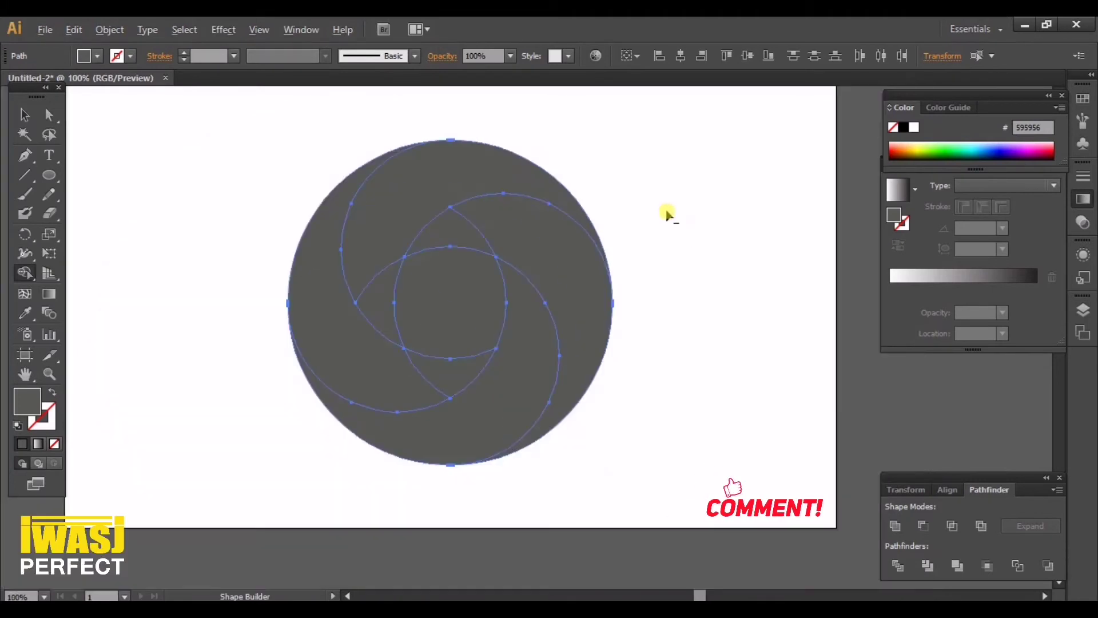
{"action": "left_click", "coordinate": [506, 229]}
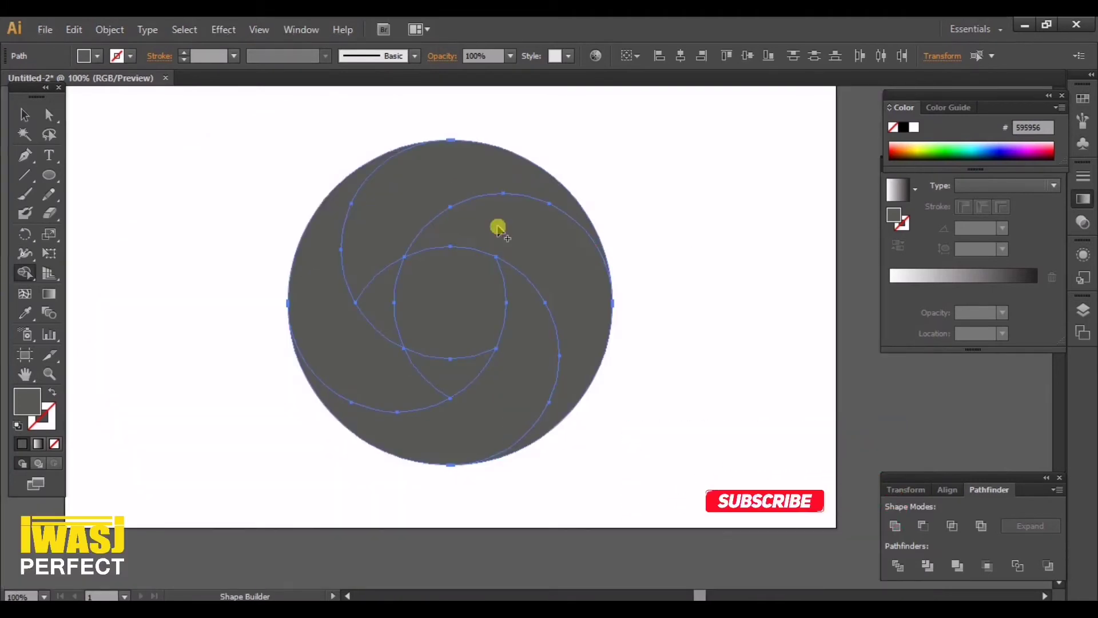
{"action": "left_click", "coordinate": [392, 370]}
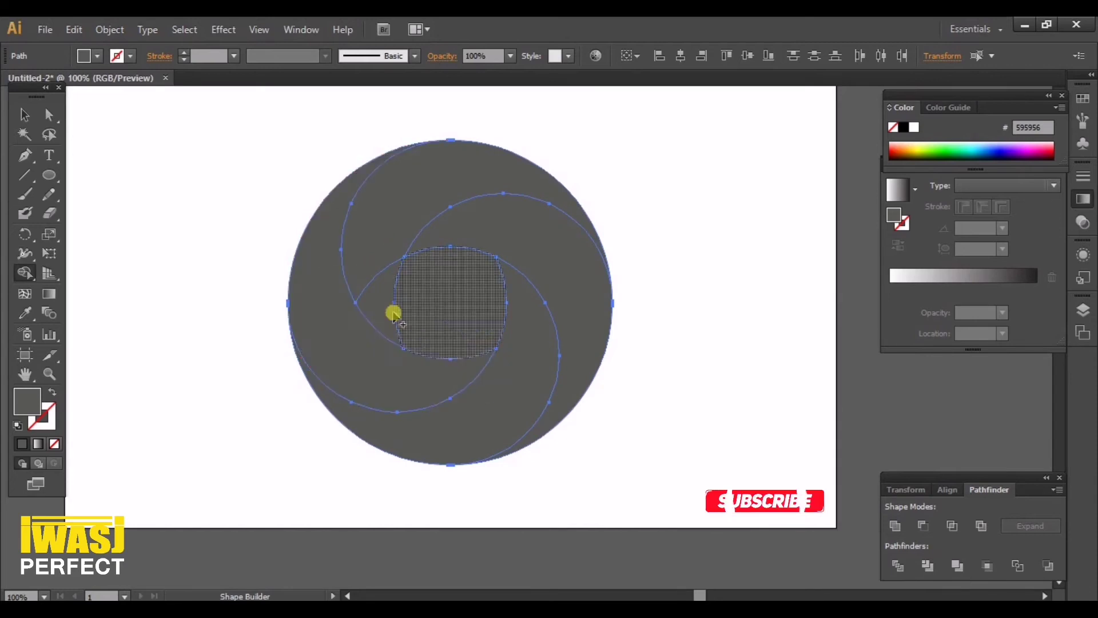
{"action": "left_click", "coordinate": [380, 240]}
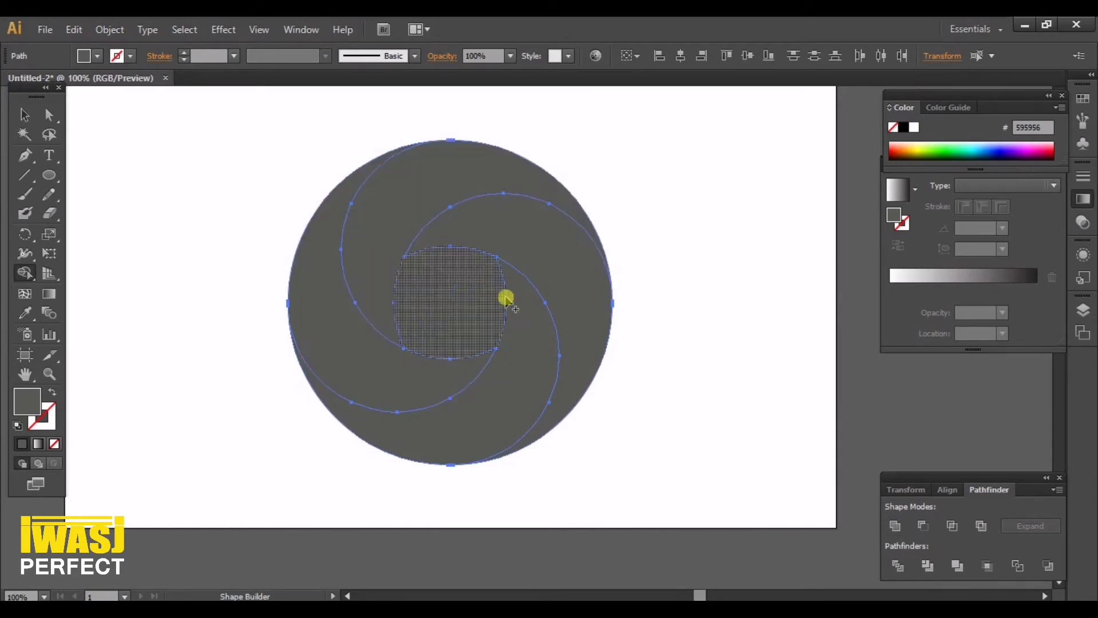
{"action": "left_click", "coordinate": [444, 300], "text": "alt"}
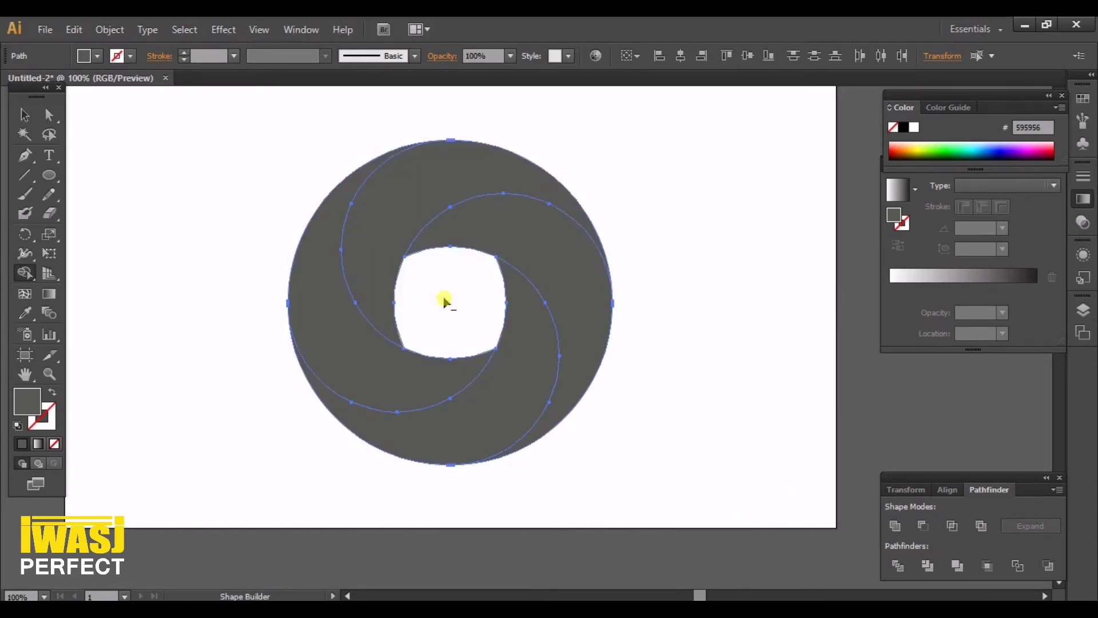
Fill all swirl pieces with a white-to-black linear gradient, then select the right blade
{"action": "left_click", "coordinate": [26, 117]}
{"action": "left_click", "coordinate": [216, 171]}
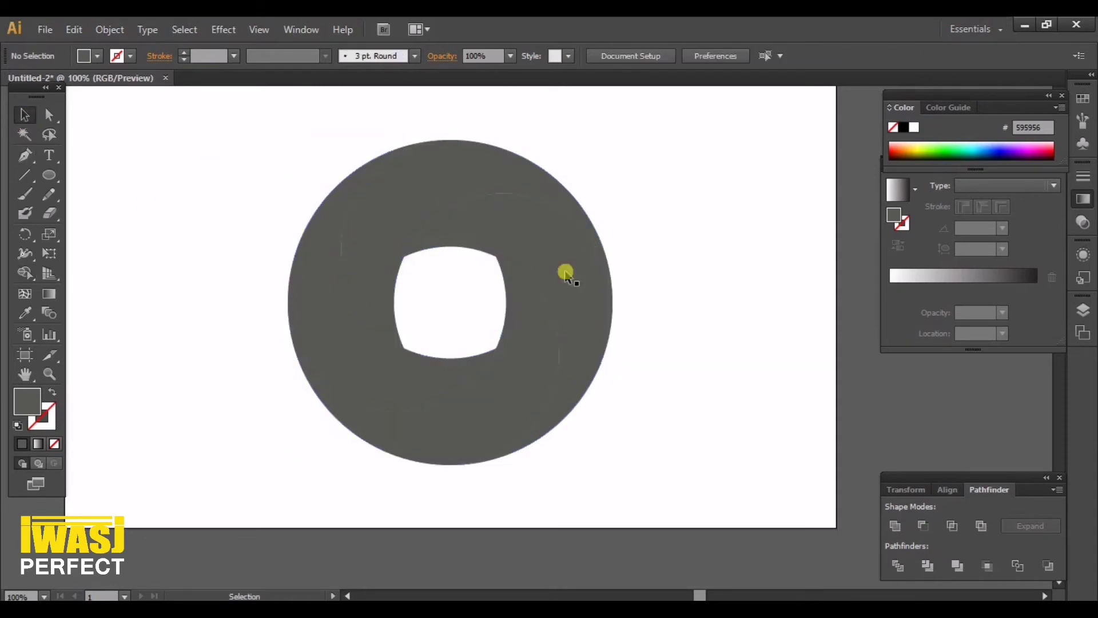
{"action": "mouse_move", "coordinate": [625, 165]}
{"action": "left_mouse_down"}
{"action": "mouse_move", "coordinate": [321, 428]}
{"action": "mouse_move", "coordinate": [292, 439]}
{"action": "left_mouse_up"}
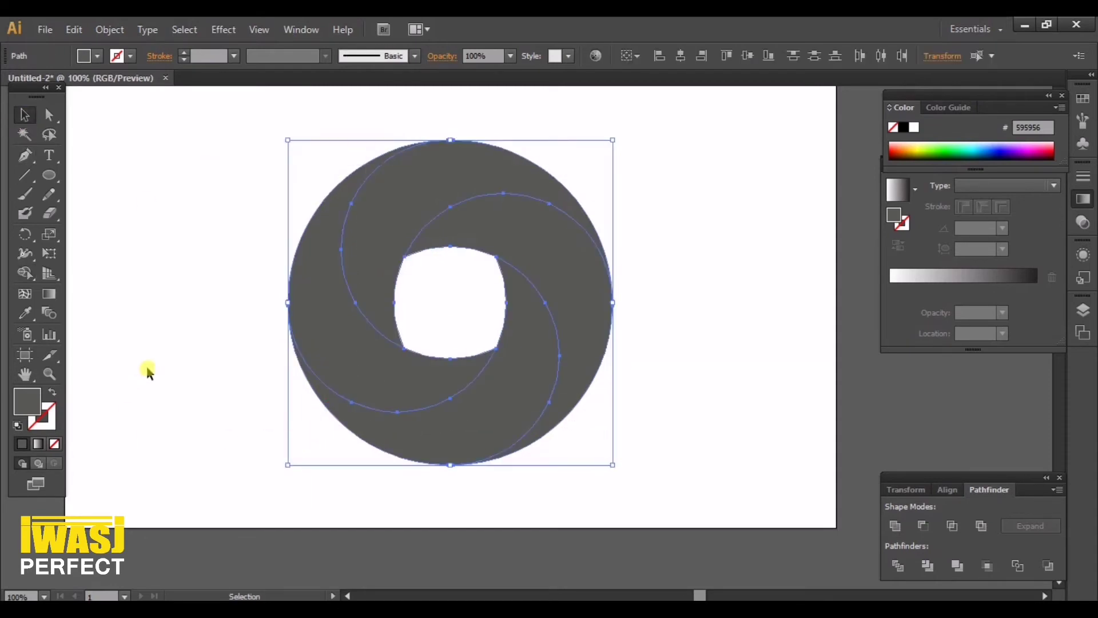
{"action": "left_click", "coordinate": [38, 444]}
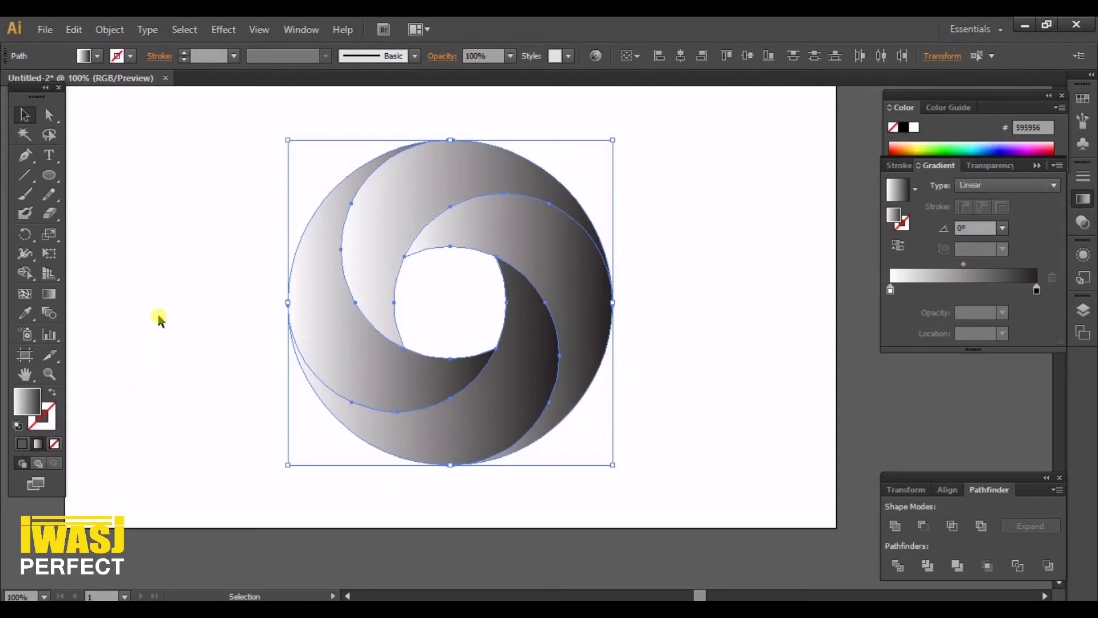
{"action": "left_click", "coordinate": [740, 318]}
{"action": "left_click", "coordinate": [586, 342]}
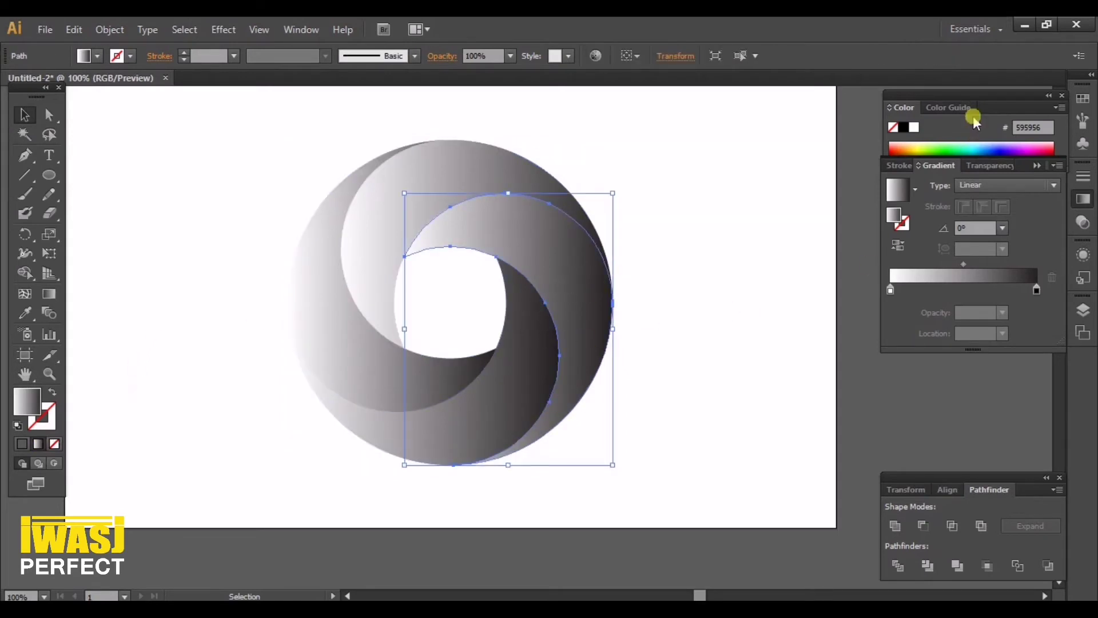
Set the right blade's gradient end stop to red and start stop to yellow
{"action": "double_click", "coordinate": [1038, 291]}
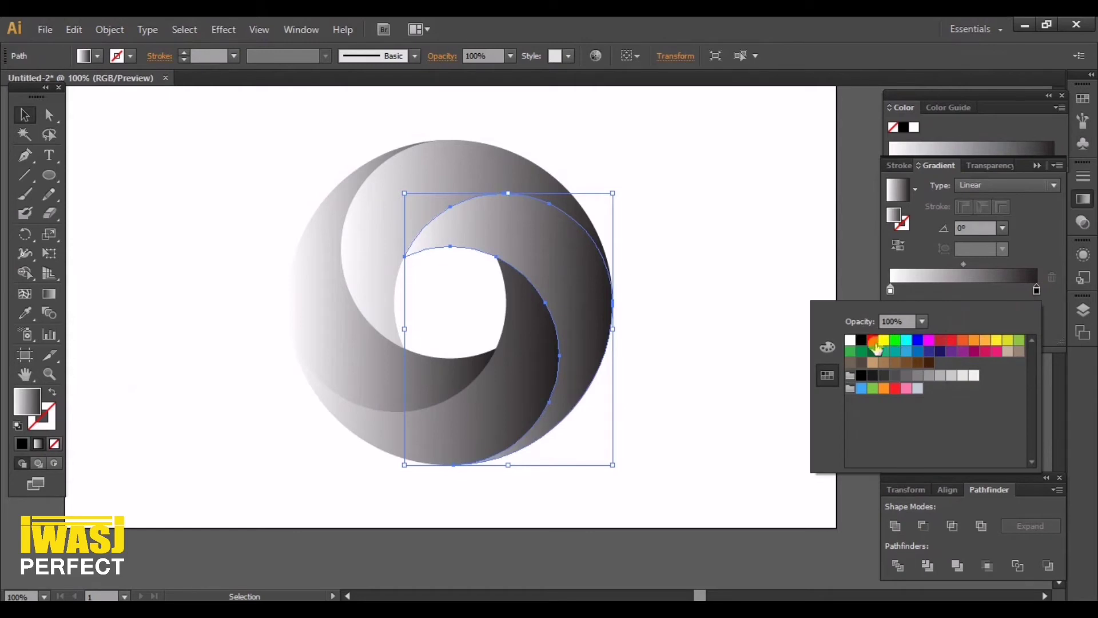
{"action": "left_click", "coordinate": [875, 342]}
{"action": "left_click", "coordinate": [891, 290]}
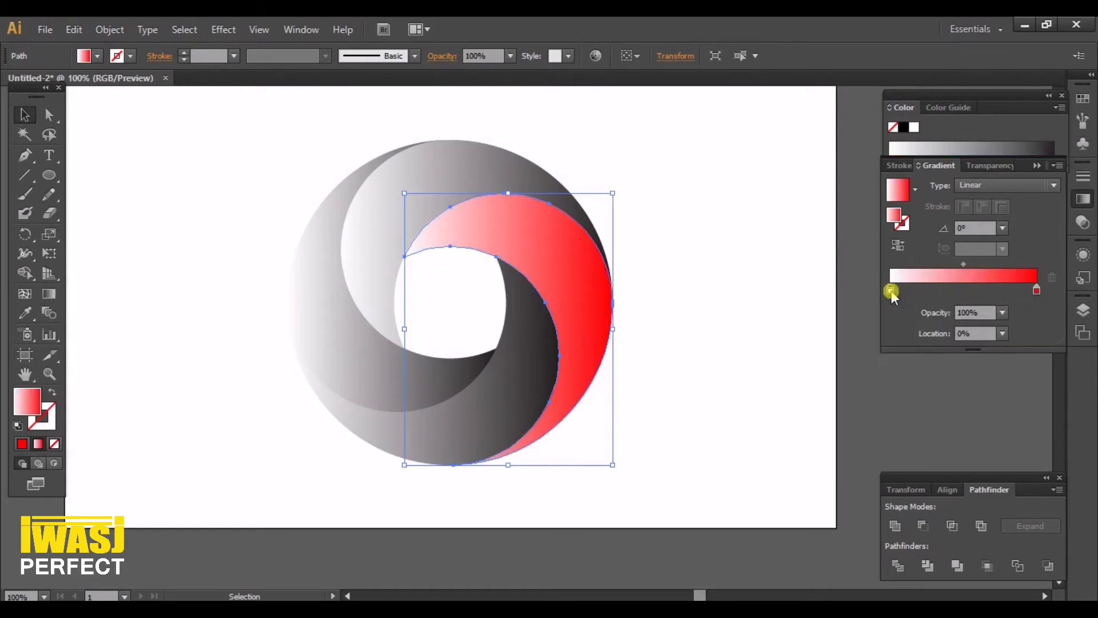
{"action": "double_click", "coordinate": [891, 290]}
{"action": "left_click", "coordinate": [996, 342]}
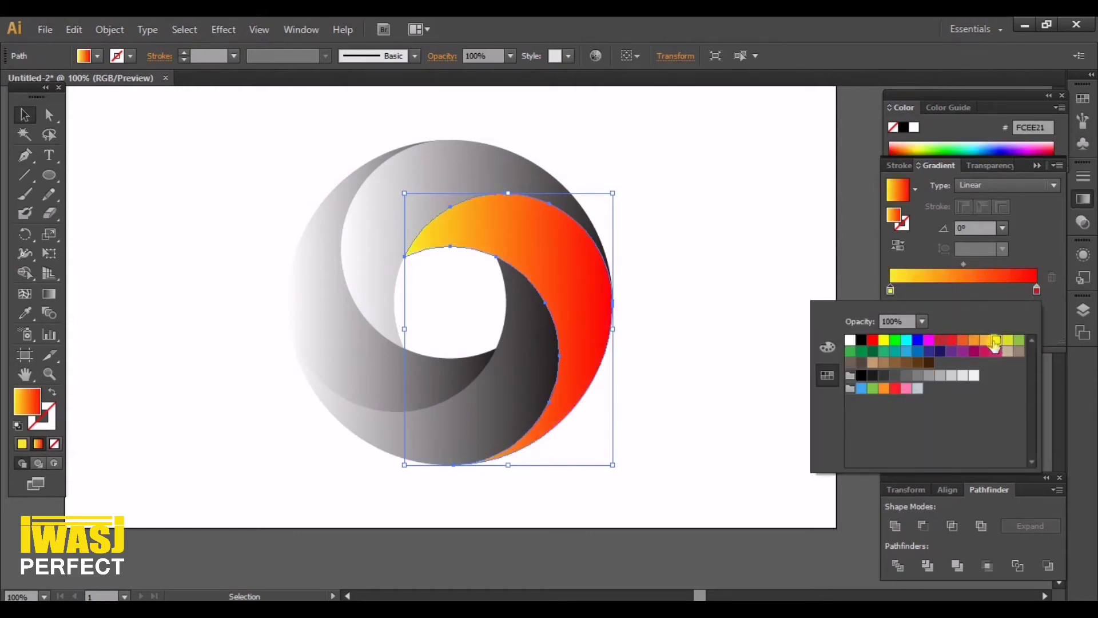
{"action": "left_click", "coordinate": [890, 291]}
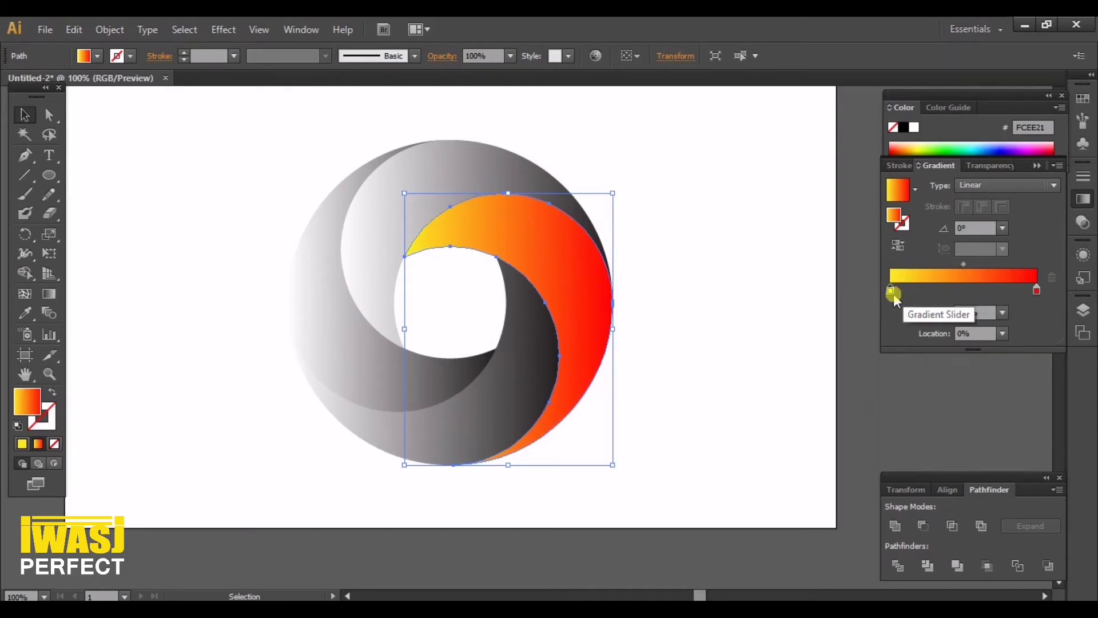
Add a white stop at the gradient's start and shift the yellow stop right
{"action": "left_click_drag", "start_coordinate": [890, 290], "coordinate": [919, 291]}
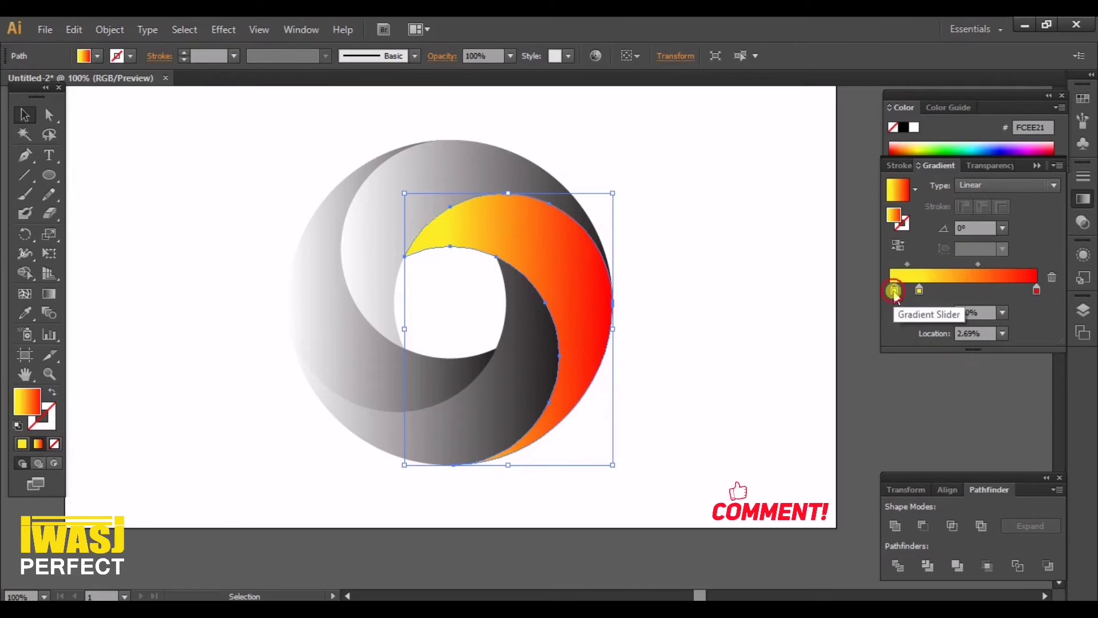
{"action": "double_click", "coordinate": [894, 292]}
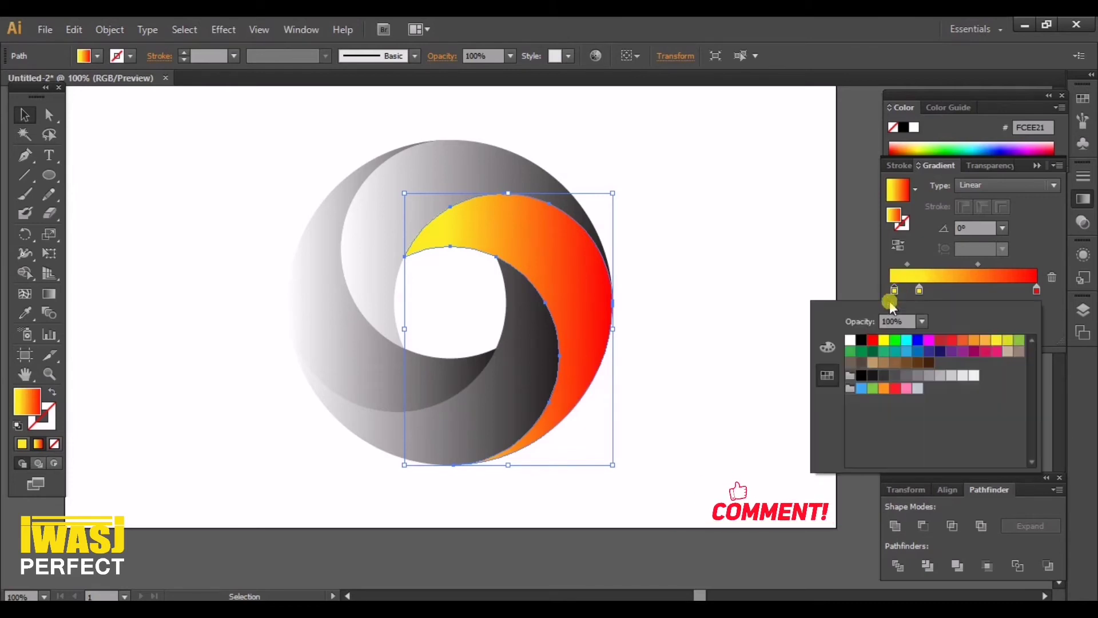
{"action": "left_click", "coordinate": [850, 340]}
{"action": "left_click_drag", "start_coordinate": [895, 293], "coordinate": [884, 291]}
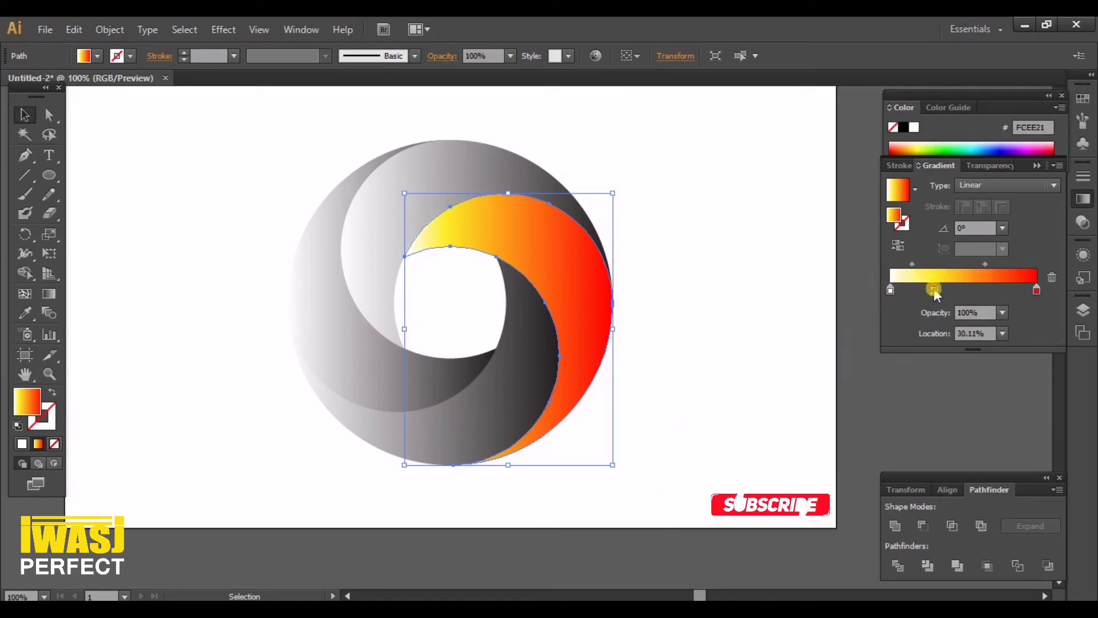
{"action": "left_click_drag", "start_coordinate": [922, 291], "coordinate": [944, 291]}
Copy the right blade's yellow-to-red gradient onto the grey upper blade and shift its yellow stop
{"action": "left_click_drag", "start_coordinate": [944, 294], "coordinate": [960, 293]}
{"action": "left_click", "coordinate": [751, 301]}
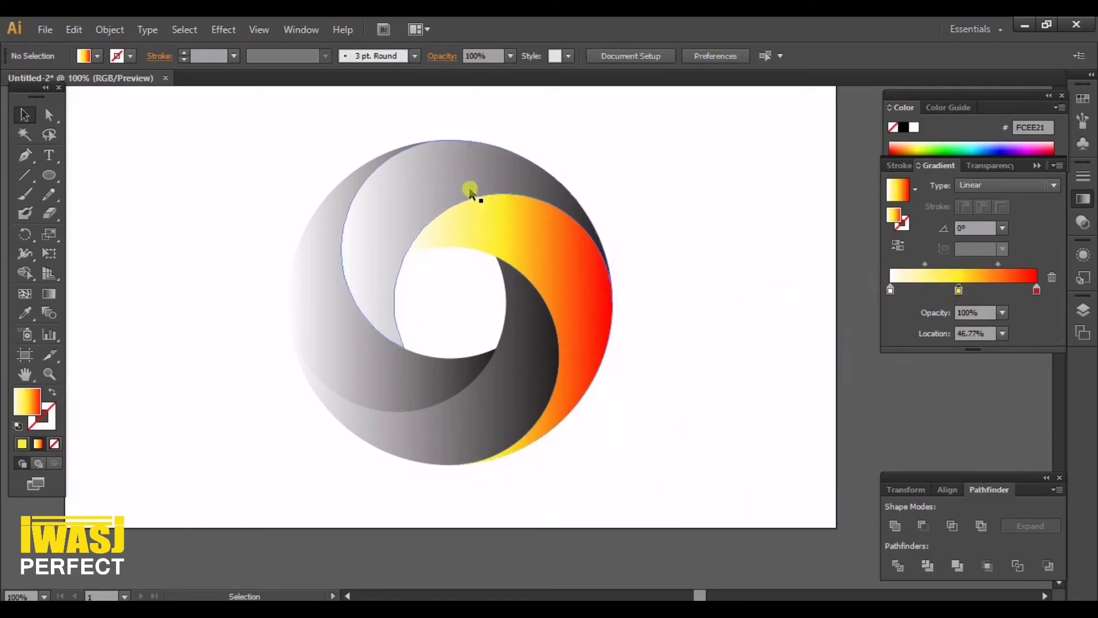
{"action": "left_click", "coordinate": [428, 197]}
{"action": "left_click", "coordinate": [24, 312]}
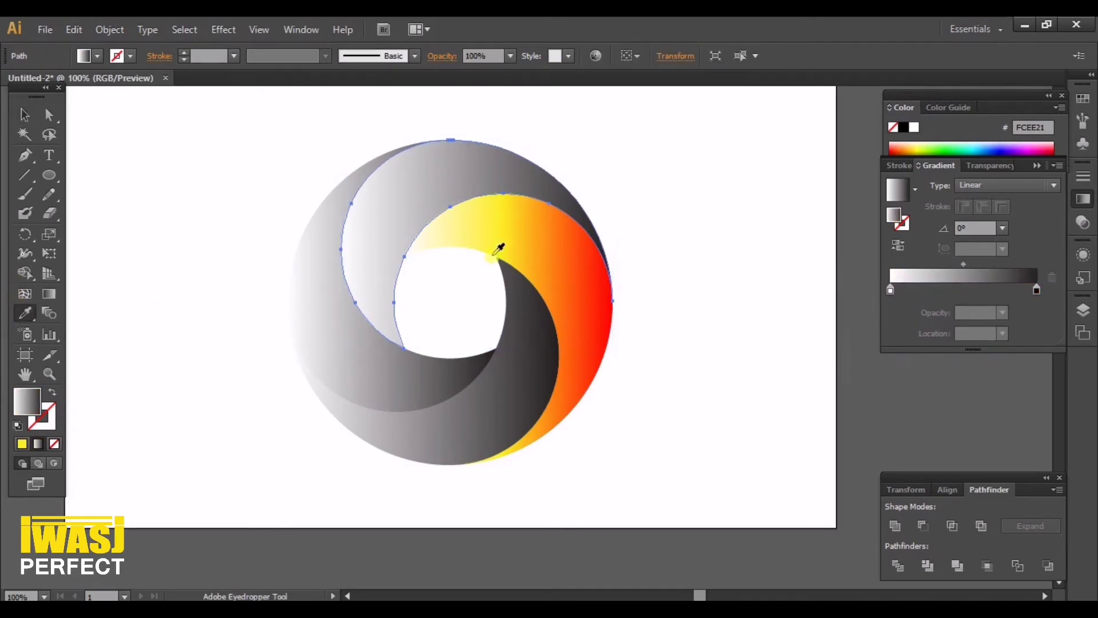
{"action": "left_click", "coordinate": [547, 252]}
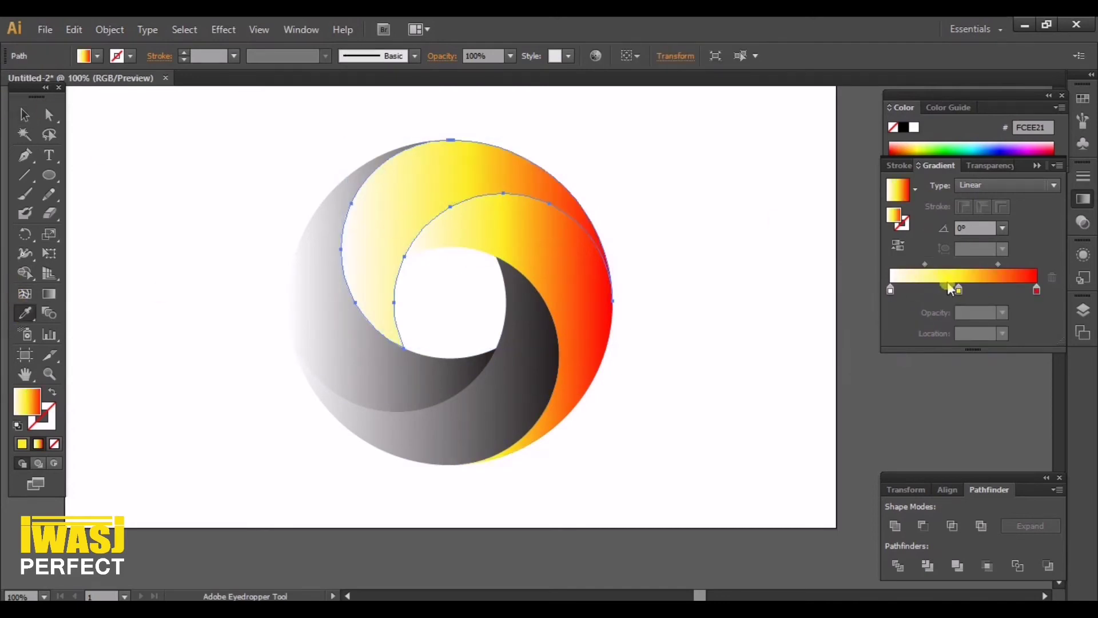
{"action": "left_click_drag", "start_coordinate": [959, 291], "coordinate": [920, 291]}
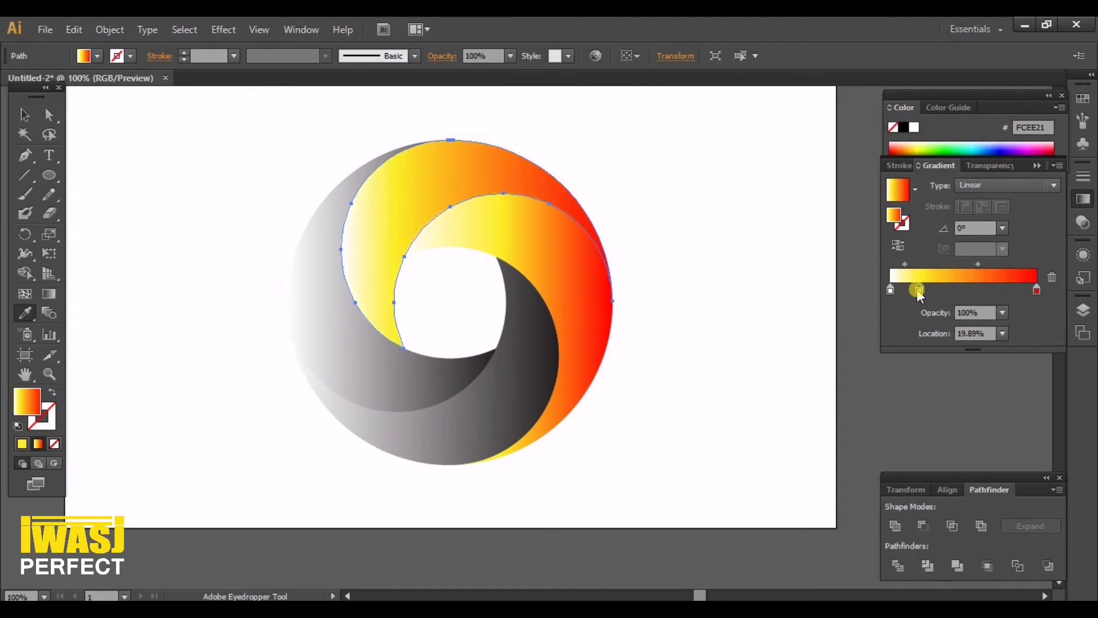
{"action": "left_click", "coordinate": [743, 287]}
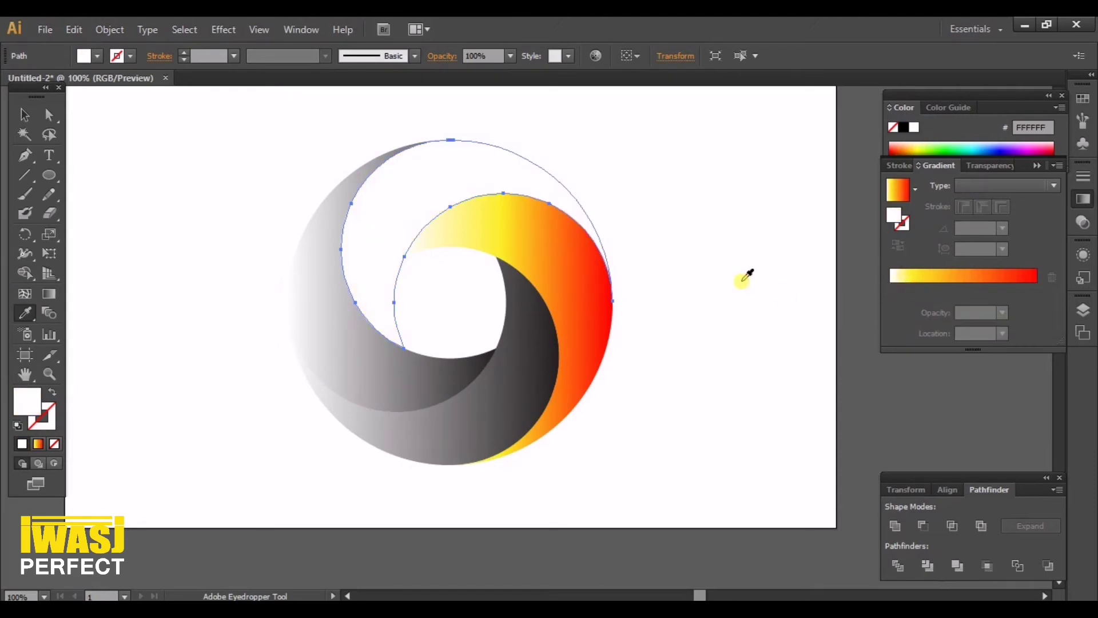
Reapply the right blade's gradient to the upper blade with the yellow stop at 15.05%
{"action": "left_click", "coordinate": [27, 115]}
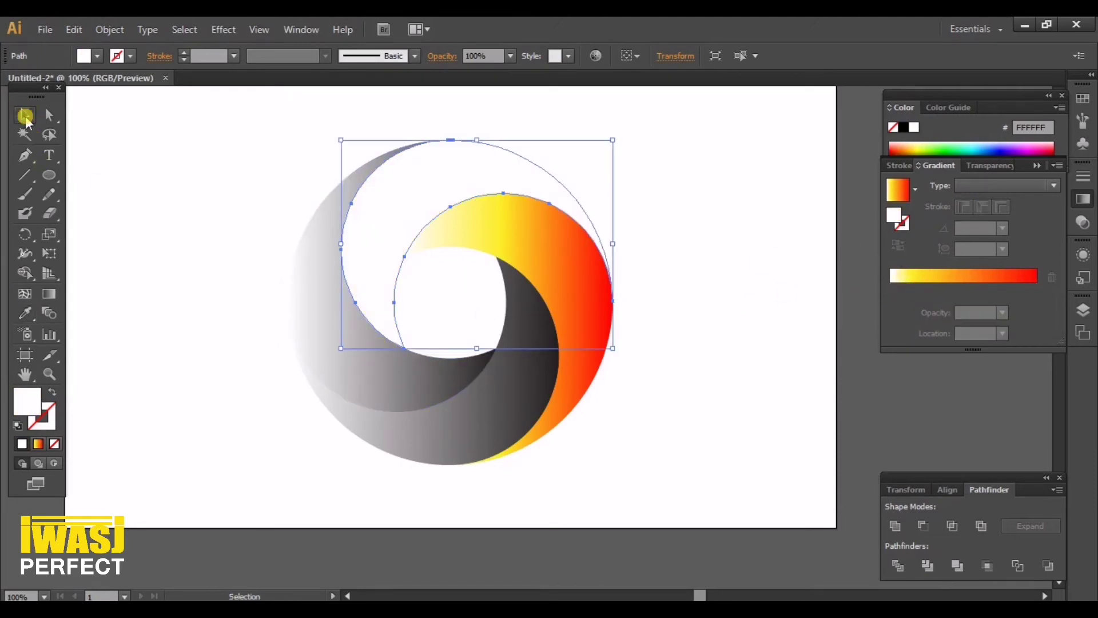
{"action": "left_click", "coordinate": [151, 166]}
{"action": "left_click", "coordinate": [409, 188]}
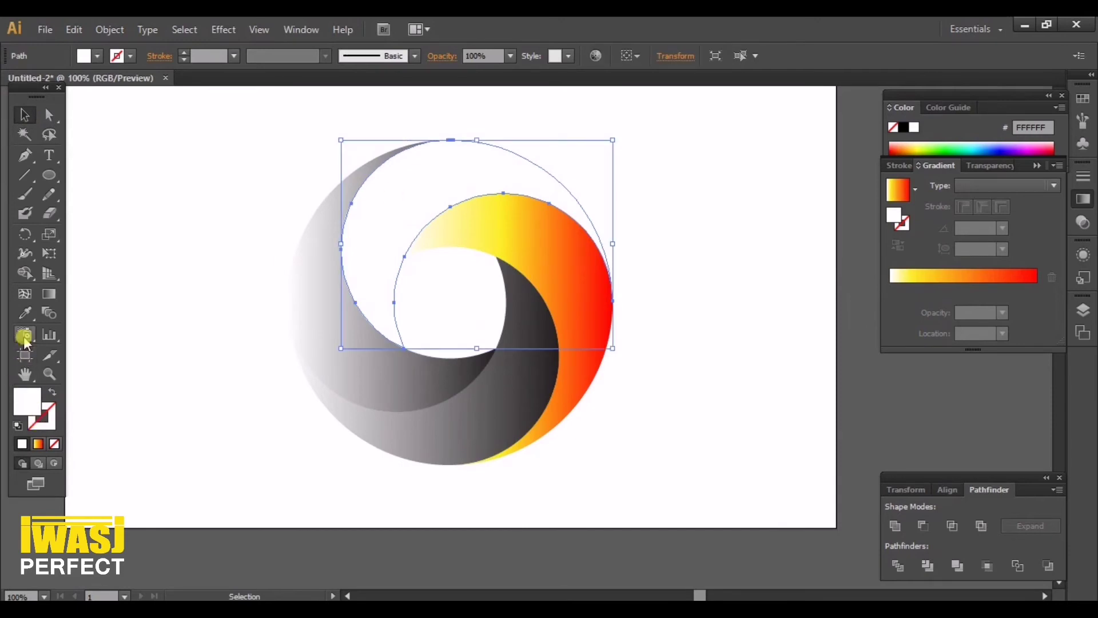
{"action": "left_click", "coordinate": [25, 313]}
{"action": "left_click", "coordinate": [584, 316]}
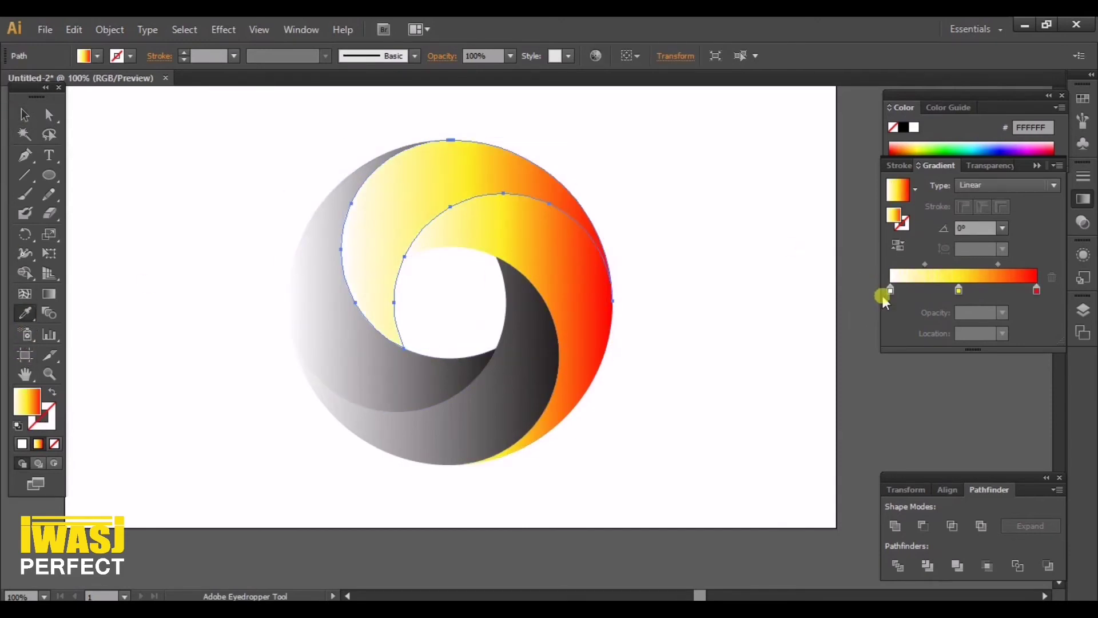
{"action": "left_click_drag", "start_coordinate": [963, 295], "coordinate": [916, 297]}
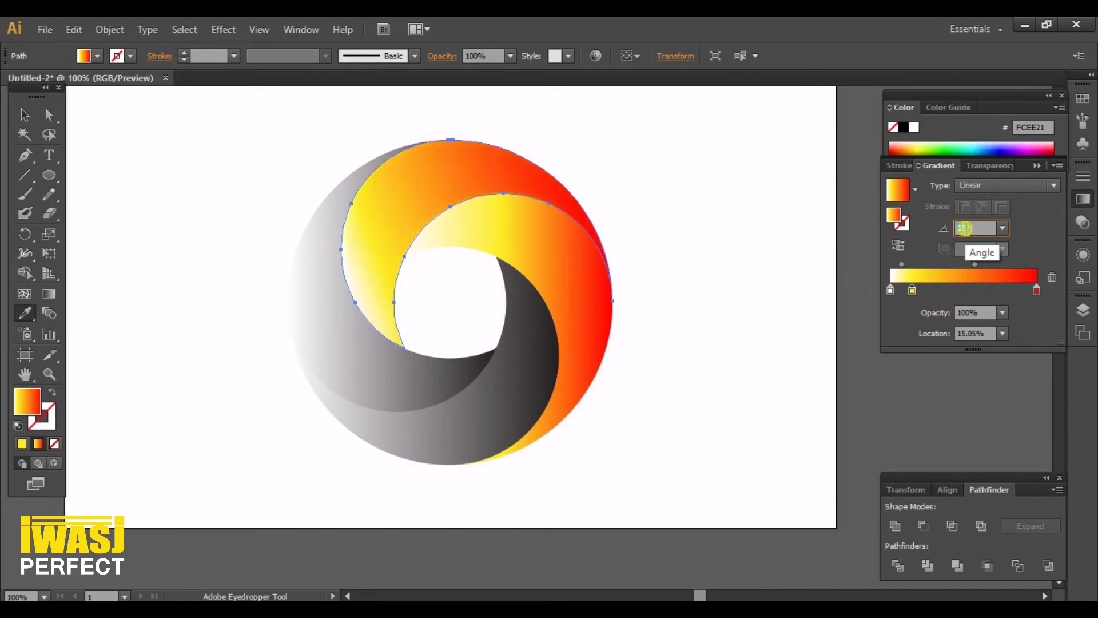
Angle the upper blade's gradient to about 50° so its top turns red, then deselect
{"action": "scroll", "coordinate": [964, 228], "scroll_direction": "up", "scroll_amount": 10}
{"action": "scroll", "coordinate": [965, 228], "scroll_direction": "up", "scroll_amount": 10}
{"action": "scroll", "coordinate": [964, 229], "scroll_direction": "up", "scroll_amount": 10}
{"action": "scroll", "coordinate": [964, 228], "scroll_direction": "up", "scroll_amount": 9}
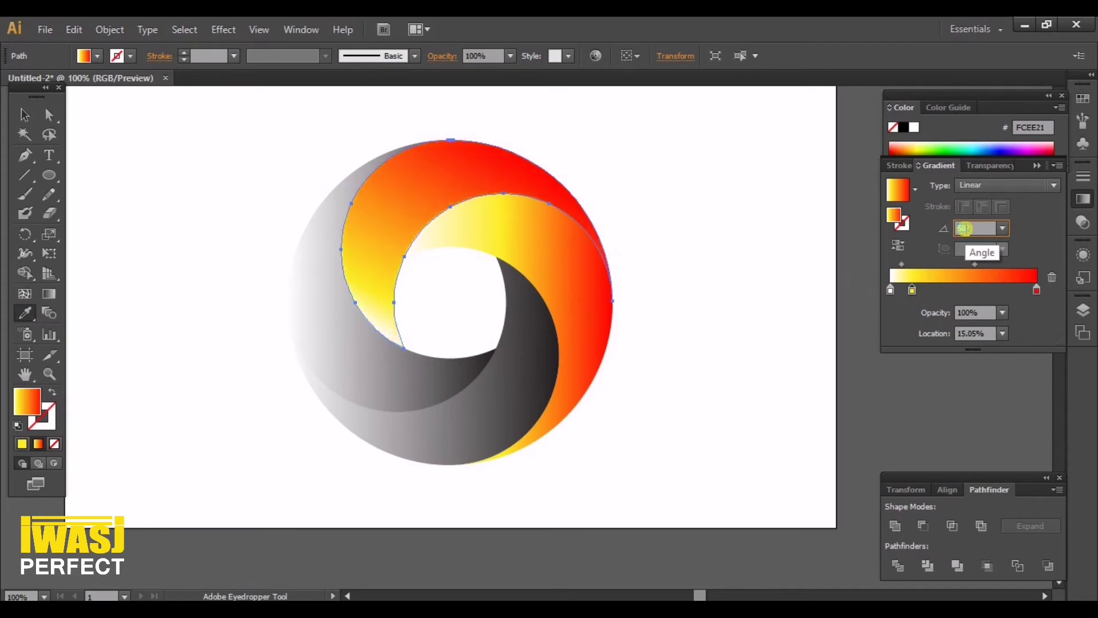
{"action": "left_click", "coordinate": [24, 115]}
{"action": "left_click", "coordinate": [191, 158]}
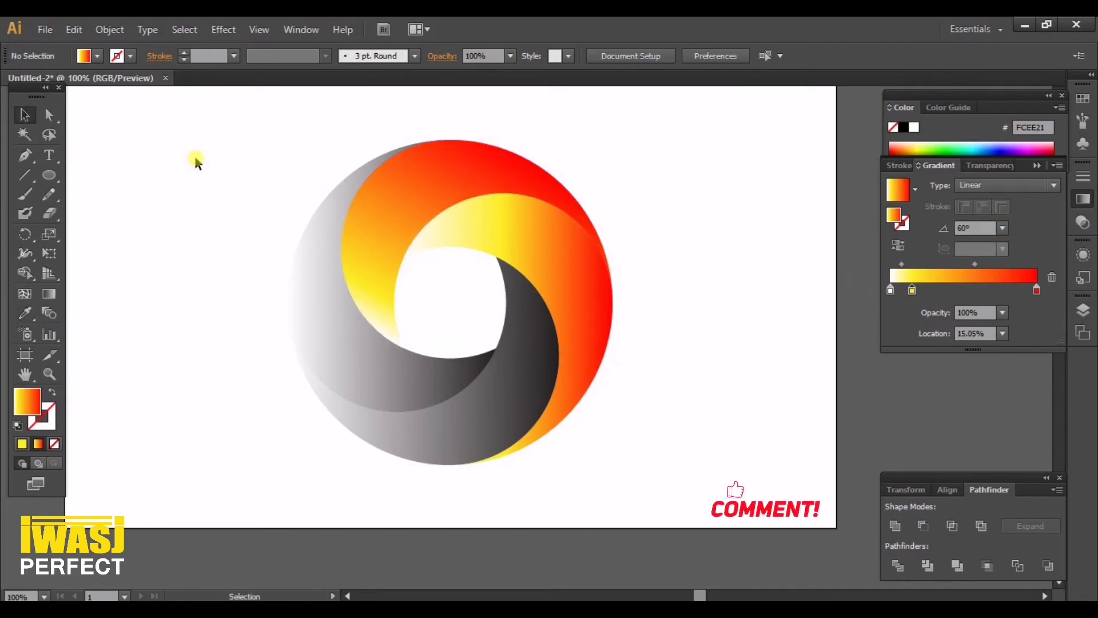
Fill the grey upper-left blade with the orange-red gradient sampled from another blade
{"action": "left_click", "coordinate": [319, 327]}
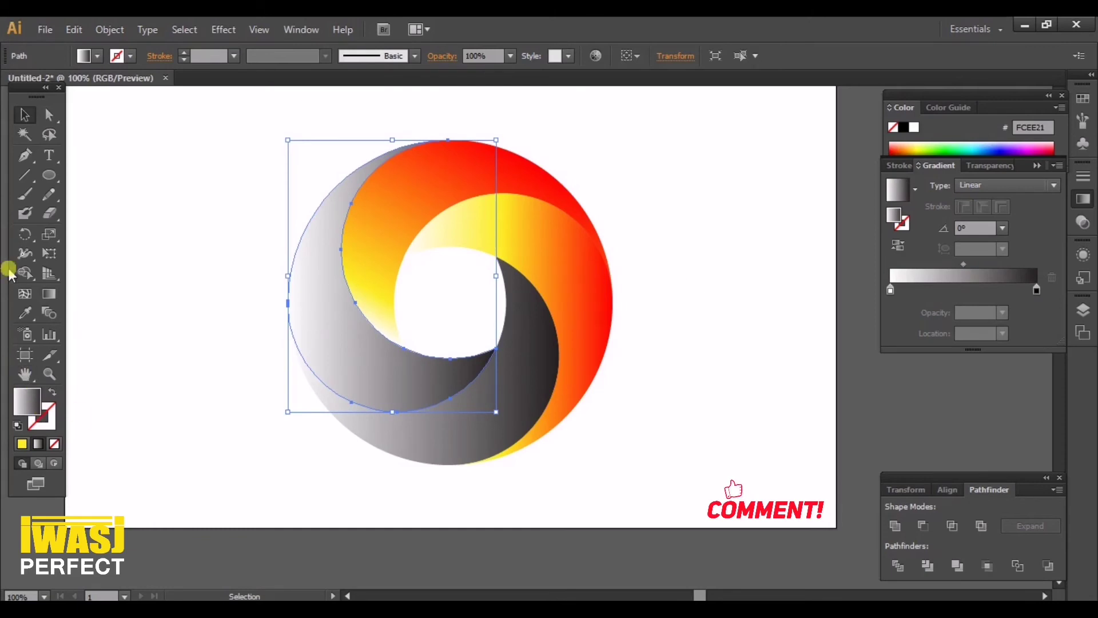
{"action": "left_click", "coordinate": [24, 313]}
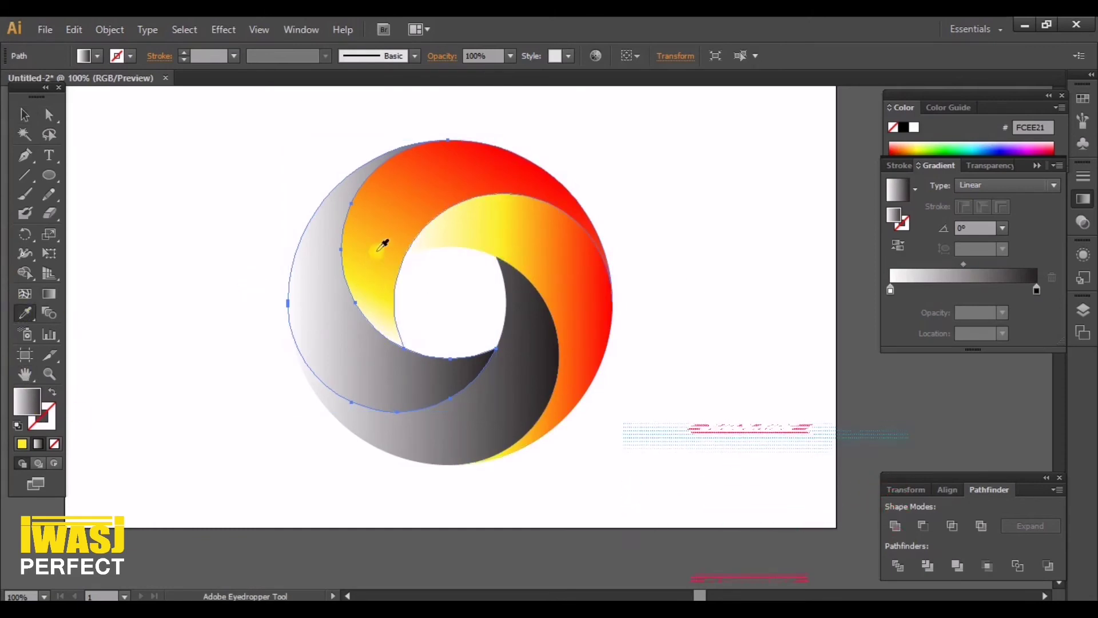
{"action": "left_click", "coordinate": [444, 174]}
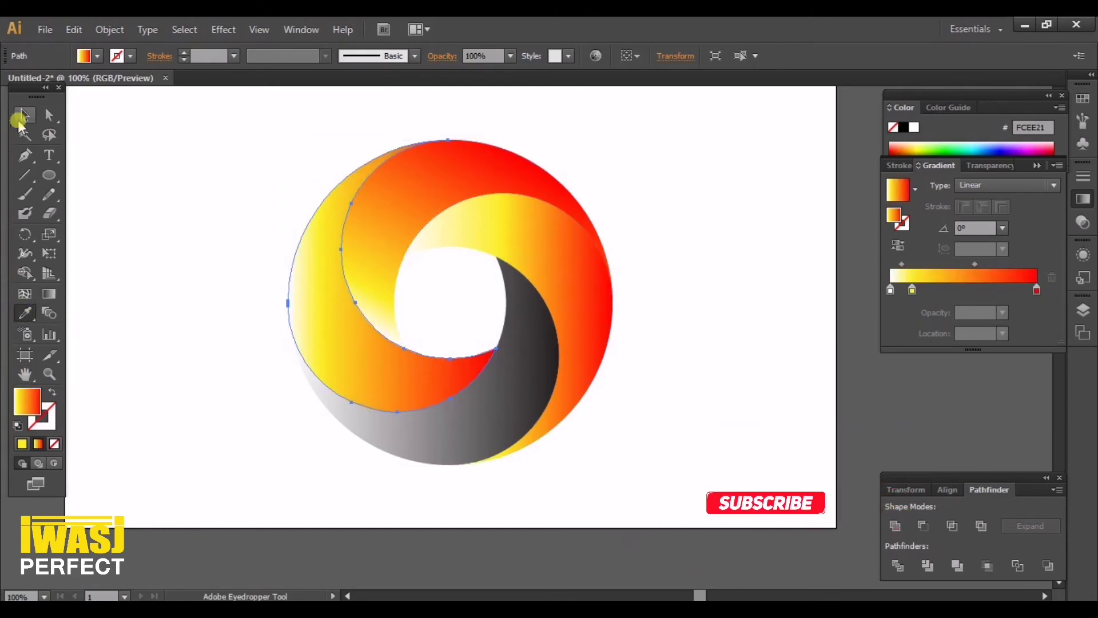
Fill the grey lower crescent with the same orange-red gradient and reselect it
{"action": "left_click", "coordinate": [23, 114]}
{"action": "left_click", "coordinate": [375, 443]}
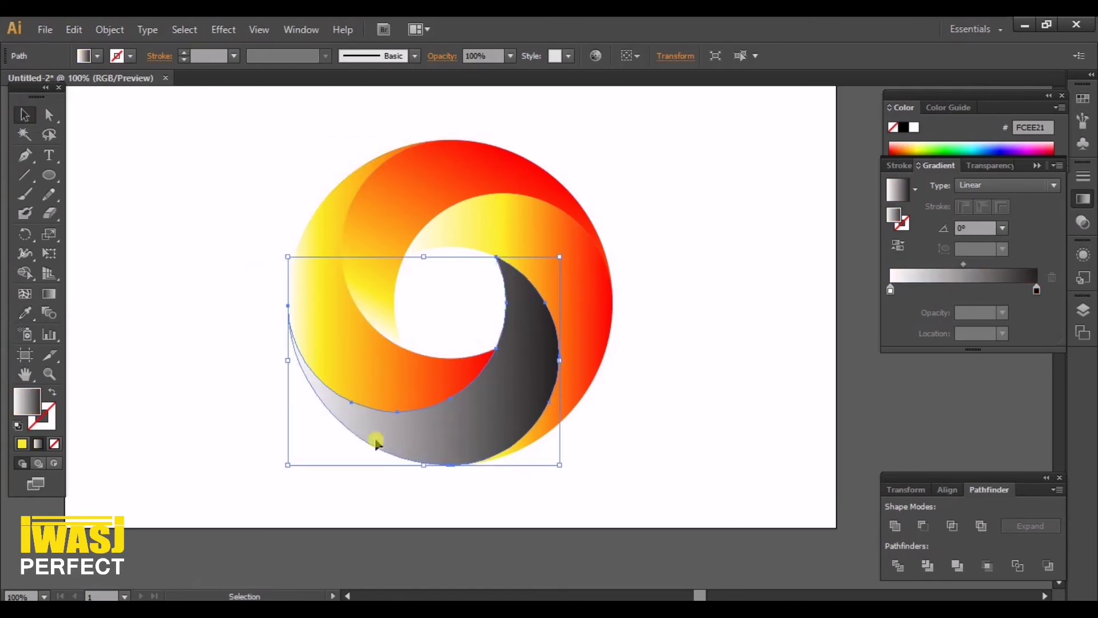
{"action": "left_click", "coordinate": [24, 313]}
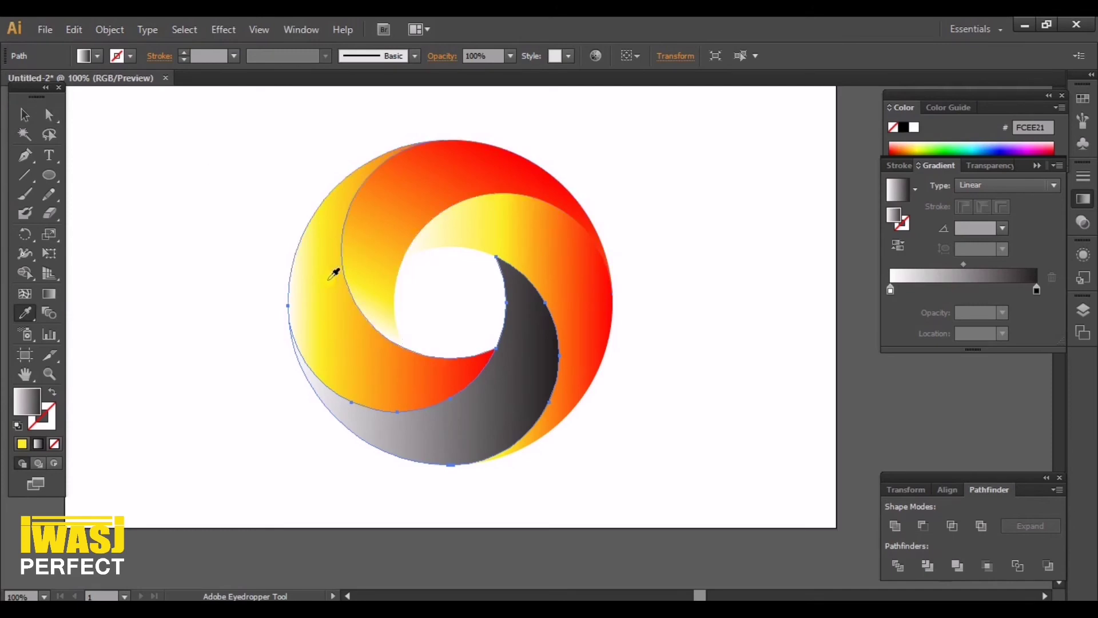
{"action": "left_click", "coordinate": [330, 274]}
{"action": "left_click", "coordinate": [18, 114]}
{"action": "left_click", "coordinate": [135, 179]}
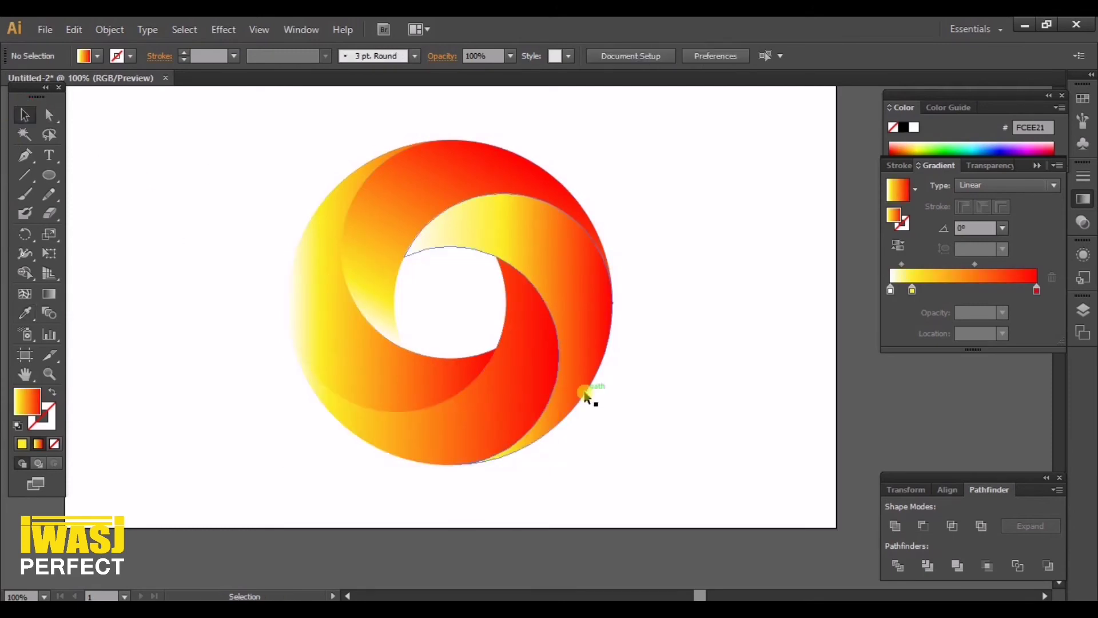
{"action": "left_click", "coordinate": [587, 377]}
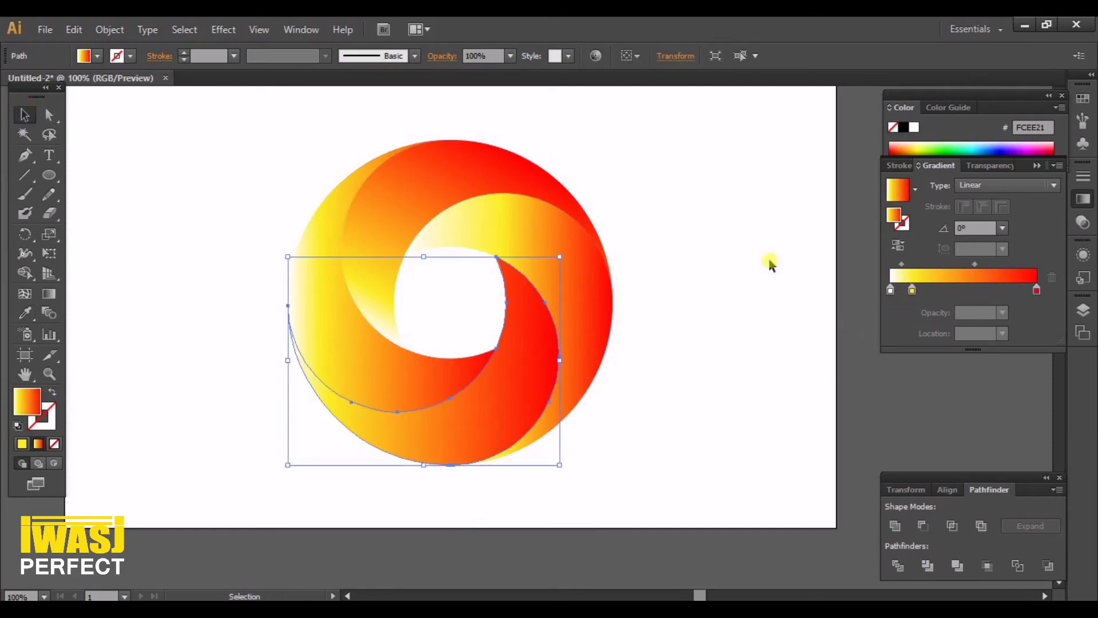
Set the lower crescent's gradient angle to -24°
{"action": "left_click", "coordinate": [976, 228]}
{"action": "type", "text": "-24"}
{"action": "key", "text": "Return"}
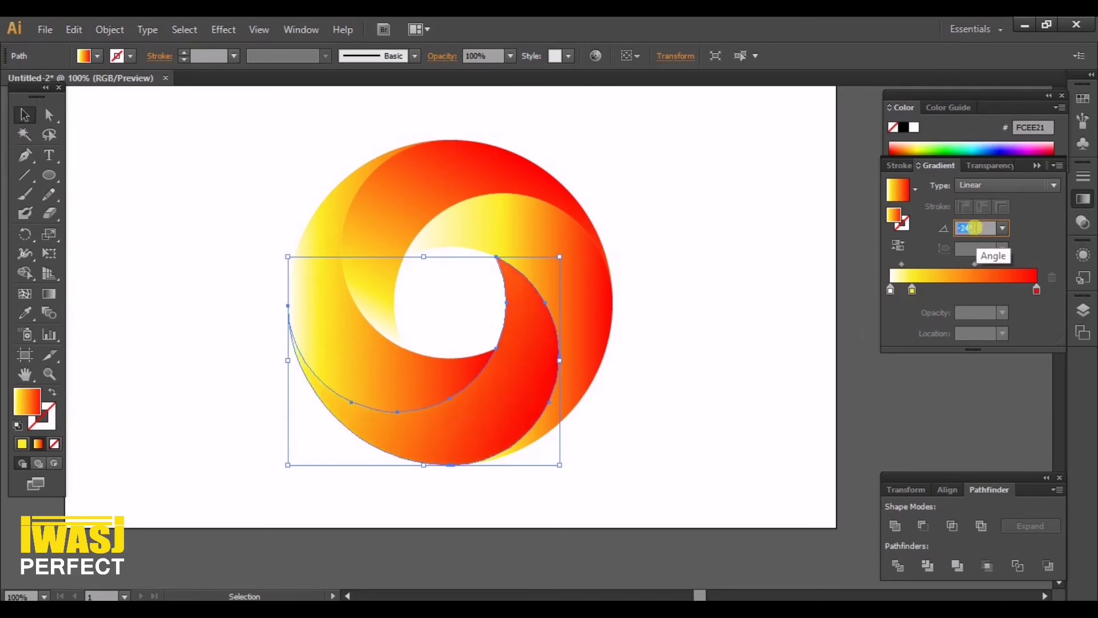
{"action": "scroll", "coordinate": [976, 228], "scroll_direction": "down", "scroll_amount": 14}
{"action": "scroll", "coordinate": [976, 228], "scroll_direction": "down", "scroll_amount": 14}
{"action": "scroll", "coordinate": [976, 228], "scroll_direction": "down", "scroll_amount": 14}
{"action": "scroll", "coordinate": [976, 228], "scroll_direction": "down", "scroll_amount": 14}
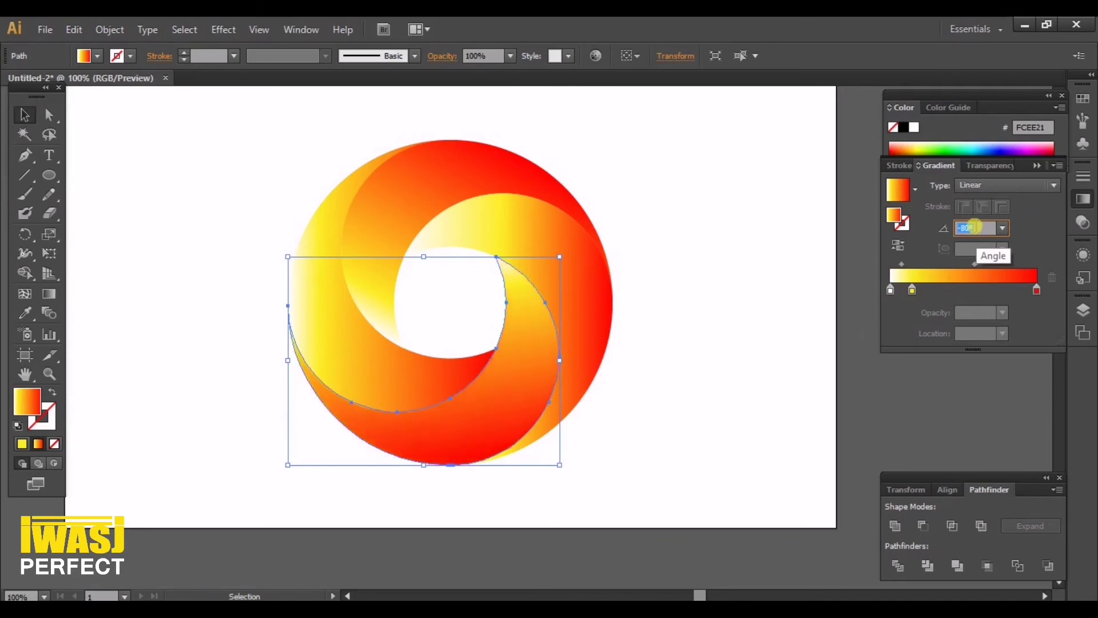
{"action": "scroll", "coordinate": [976, 227], "scroll_direction": "down", "scroll_amount": 7}
{"action": "scroll", "coordinate": [976, 227], "scroll_direction": "down", "scroll_amount": 7}
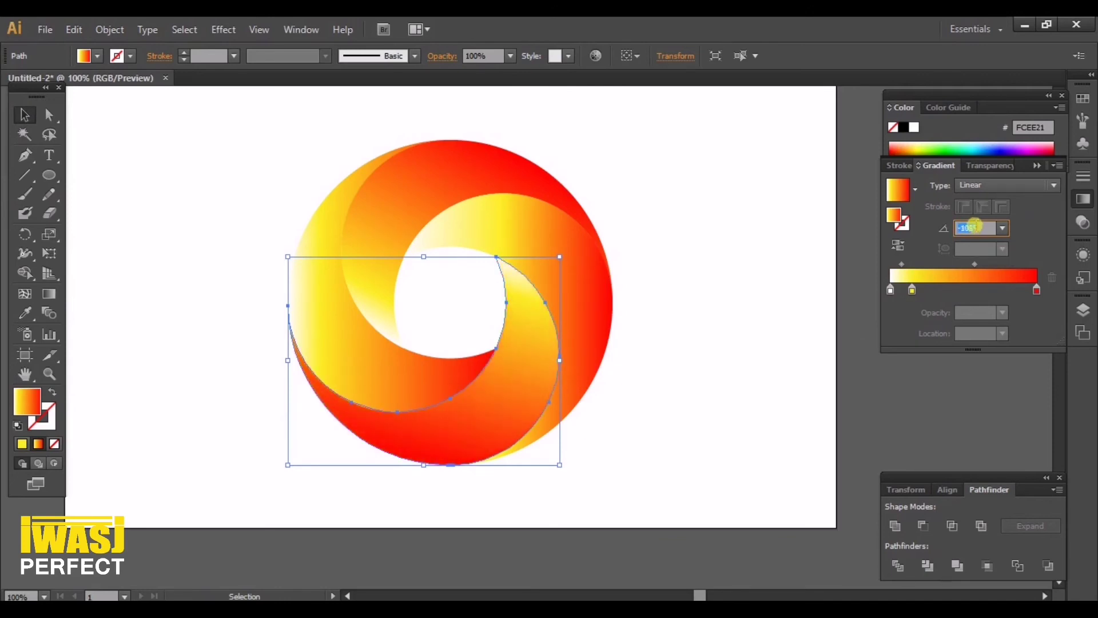
Set the upper-left blade's gradient angle to -180° so its outer edge turns red
{"action": "left_click", "coordinate": [368, 372]}
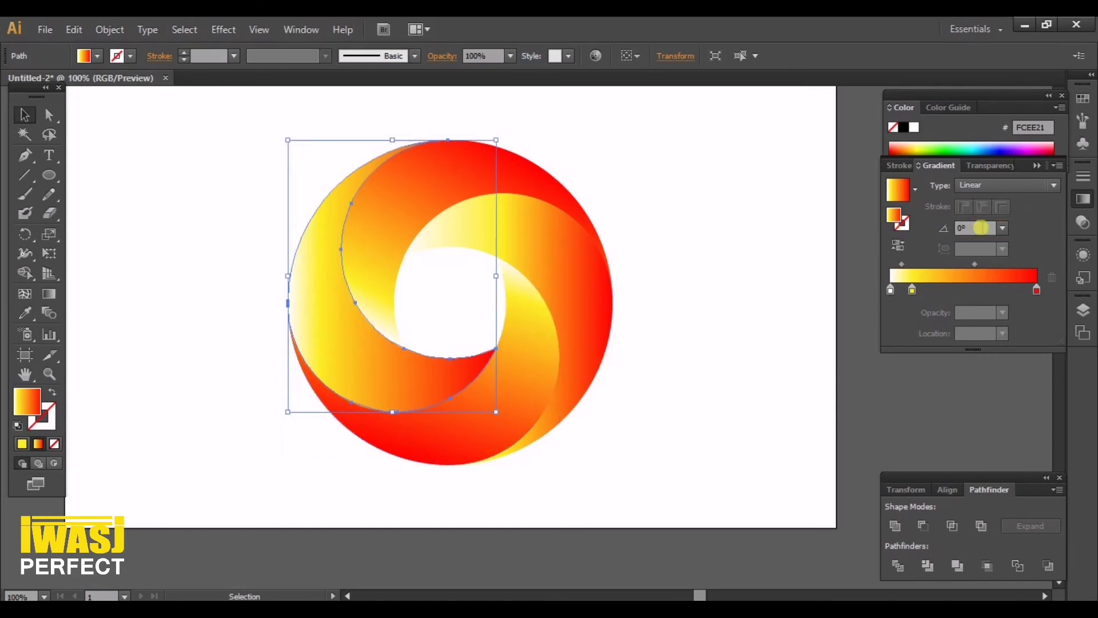
{"action": "scroll", "coordinate": [981, 228], "scroll_direction": "down", "scroll_amount": 11}
{"action": "scroll", "coordinate": [980, 228], "scroll_direction": "down", "scroll_amount": 11}
{"action": "scroll", "coordinate": [981, 228], "scroll_direction": "down", "scroll_amount": 11}
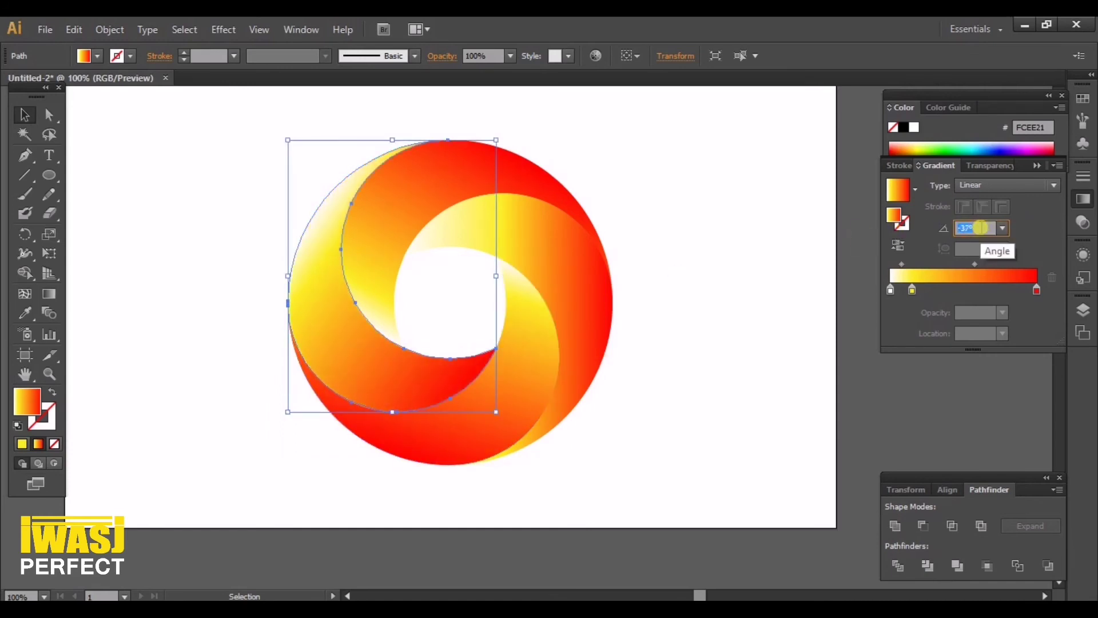
{"action": "scroll", "coordinate": [981, 228], "scroll_direction": "down", "scroll_amount": 11}
{"action": "scroll", "coordinate": [980, 228], "scroll_direction": "down", "scroll_amount": 5}
{"action": "scroll", "coordinate": [980, 228], "scroll_direction": "down", "scroll_amount": 12}
{"action": "scroll", "coordinate": [980, 228], "scroll_direction": "down", "scroll_amount": 8}
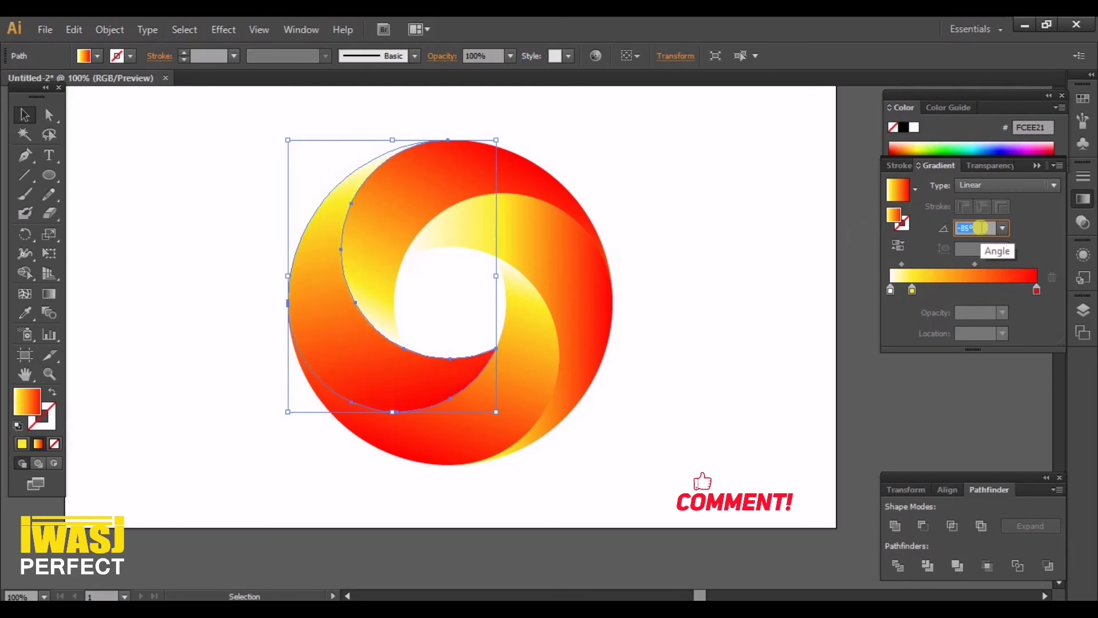
{"action": "scroll", "coordinate": [980, 228], "scroll_direction": "down", "scroll_amount": 19}
{"action": "scroll", "coordinate": [980, 227], "scroll_direction": "down", "scroll_amount": 16}
{"action": "scroll", "coordinate": [980, 227], "scroll_direction": "down", "scroll_amount": 16}
{"action": "scroll", "coordinate": [980, 227], "scroll_direction": "down", "scroll_amount": 16}
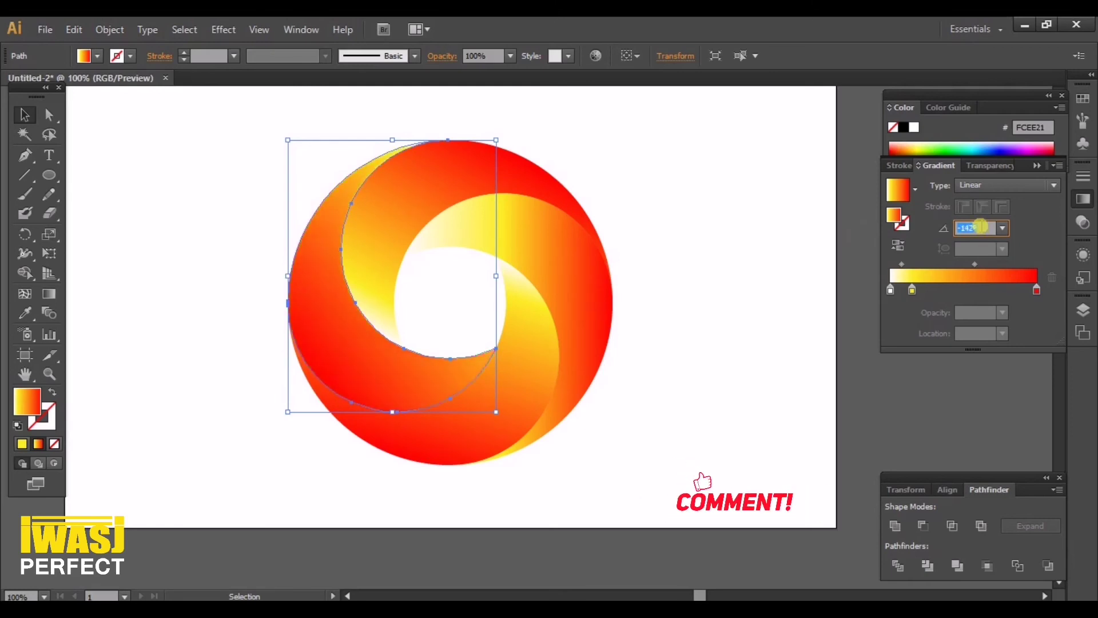
{"action": "scroll", "coordinate": [980, 228], "scroll_direction": "down", "scroll_amount": 16}
{"action": "scroll", "coordinate": [980, 227], "scroll_direction": "down", "scroll_amount": 14}
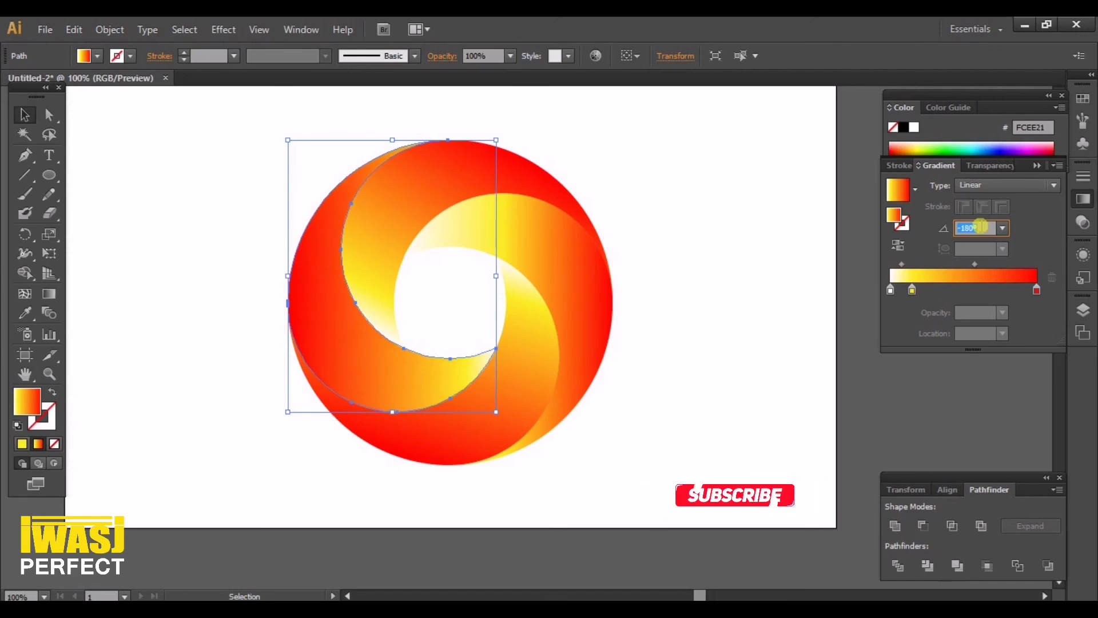
{"action": "left_click", "coordinate": [768, 232]}
{"action": "scroll", "coordinate": [624, 235], "scroll_direction": "down", "scroll_amount": 1}
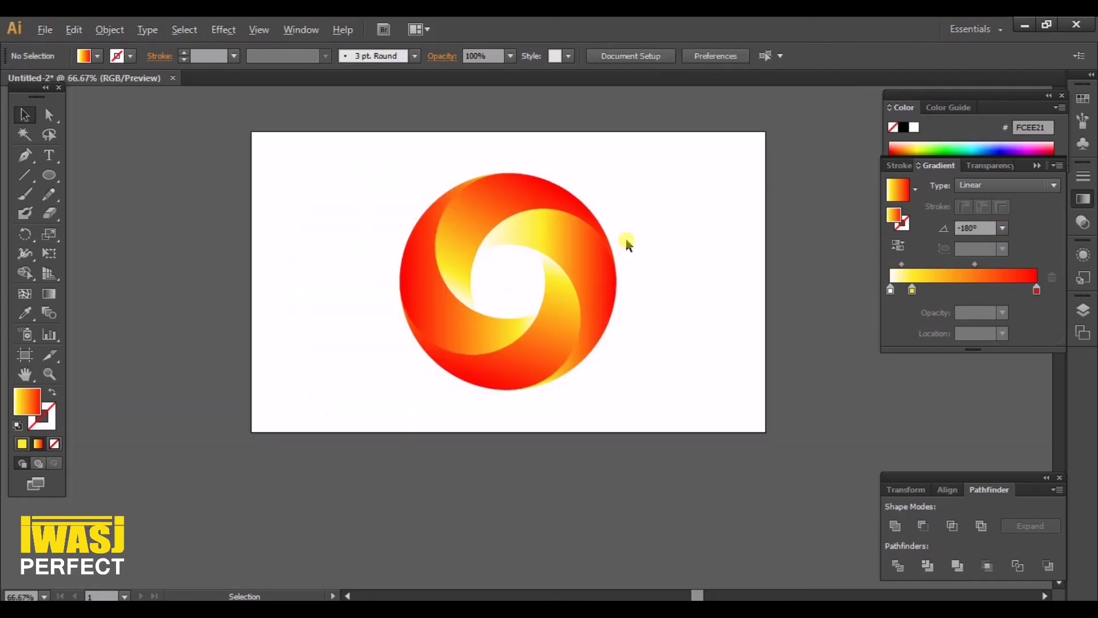
{"action": "scroll", "coordinate": [625, 236], "scroll_direction": "up", "scroll_amount": 1}
{"action": "left_click_drag", "start_coordinate": [686, 216], "coordinate": [331, 438]}
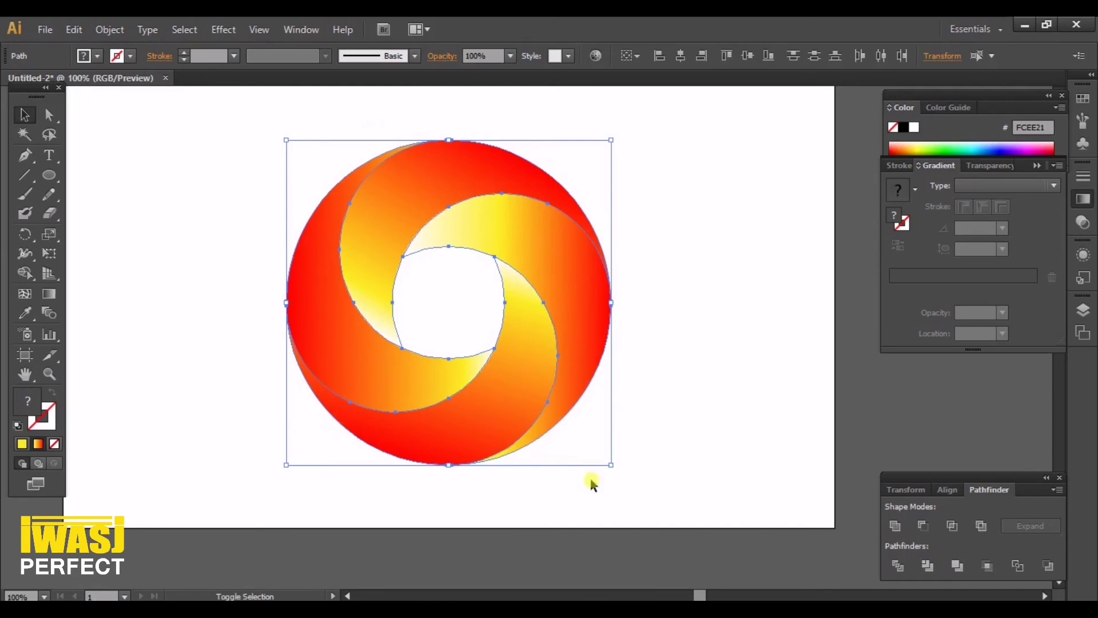
{"action": "left_click", "coordinate": [768, 355]}
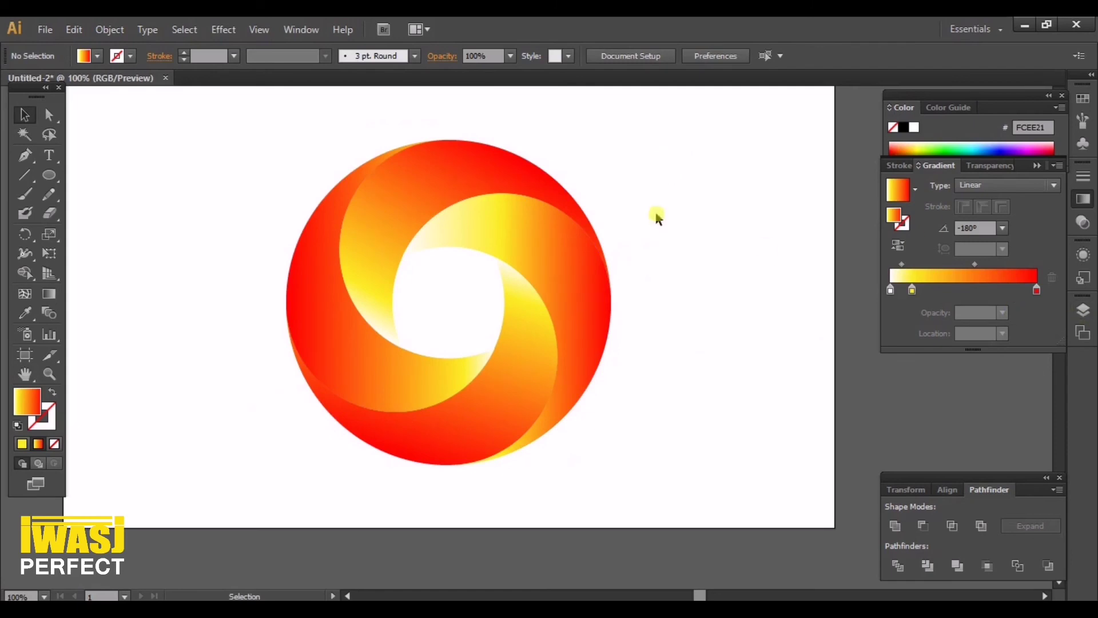
{"action": "left_click_drag", "start_coordinate": [666, 164], "coordinate": [285, 443]}
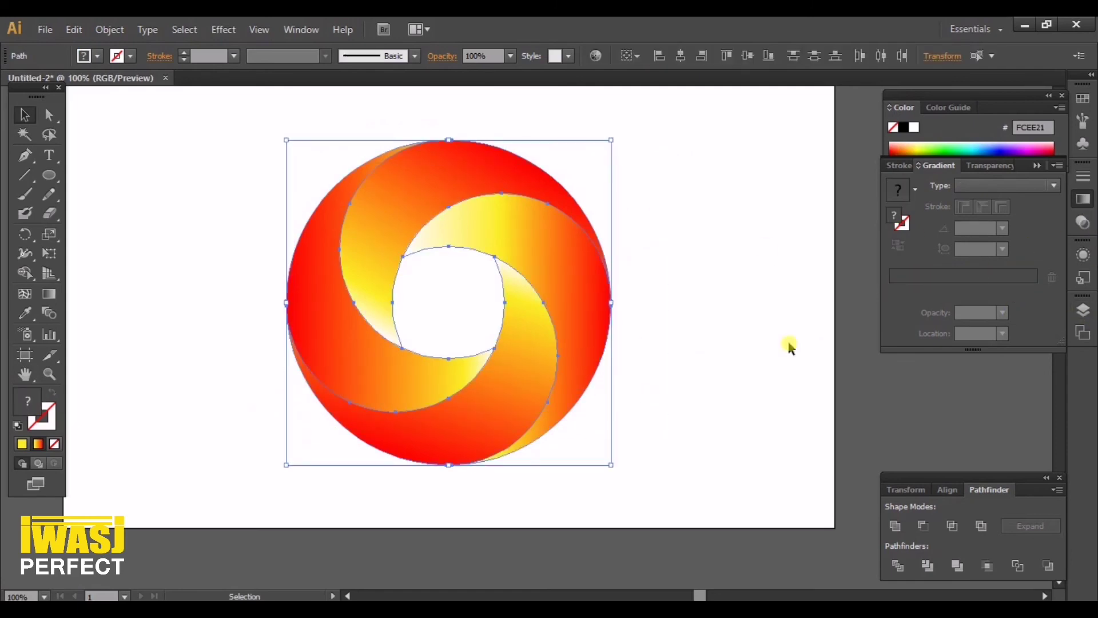
Change the right blade's gradient end colour to cyan
{"action": "left_click", "coordinate": [608, 328]}
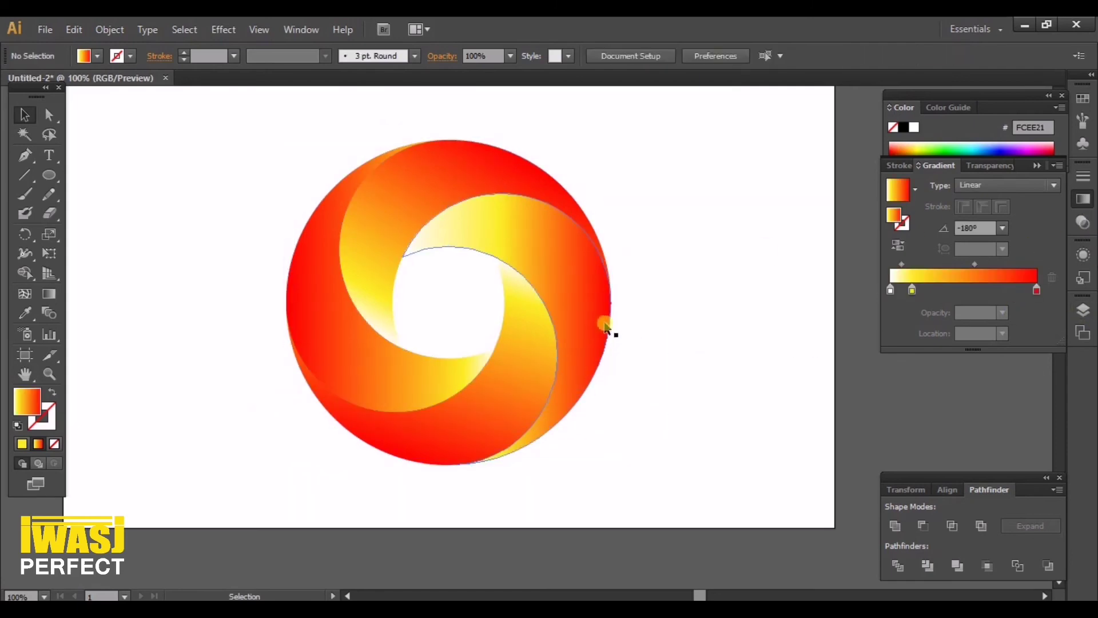
{"action": "double_click", "coordinate": [1037, 288]}
{"action": "left_click", "coordinate": [929, 341]}
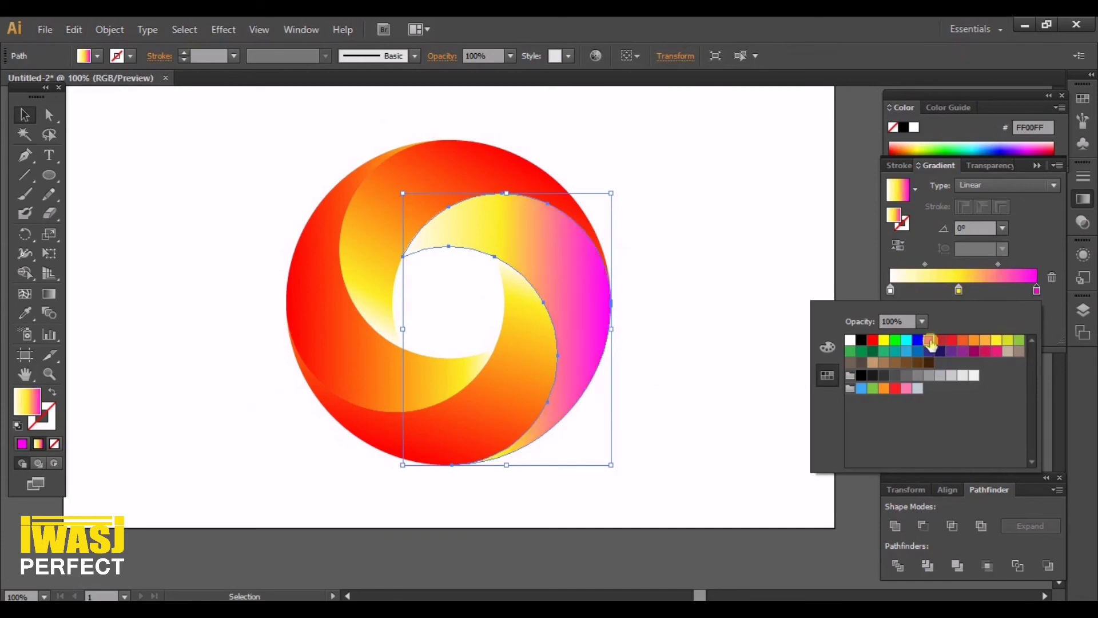
{"action": "left_click", "coordinate": [907, 340]}
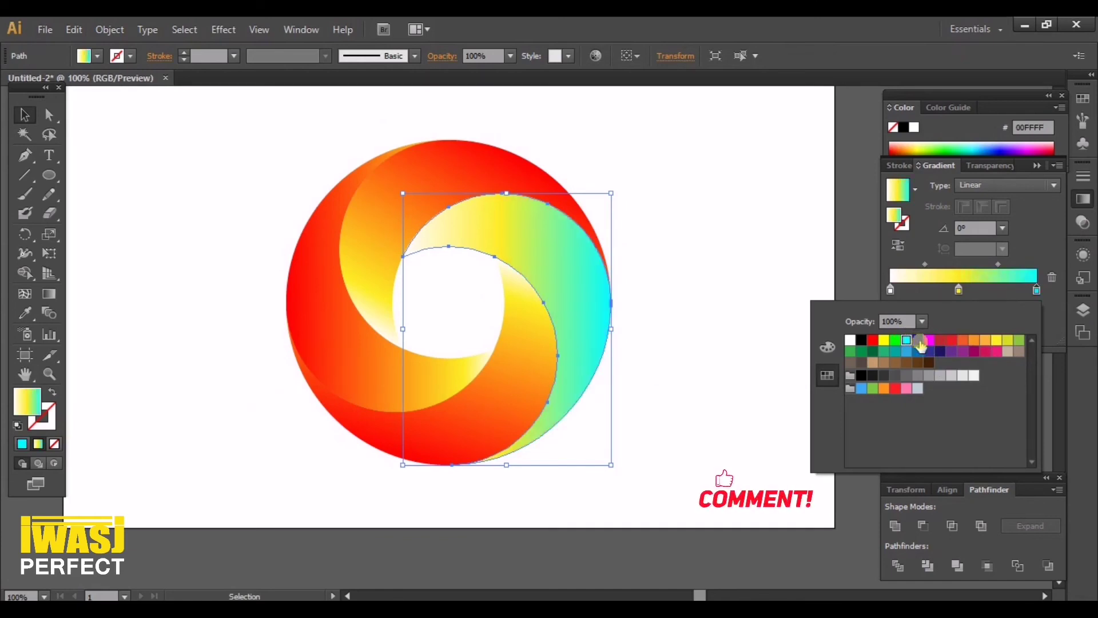
Change the right blade's middle gradient stop from yellow to red
{"action": "left_click", "coordinate": [959, 290]}
{"action": "double_click", "coordinate": [959, 290]}
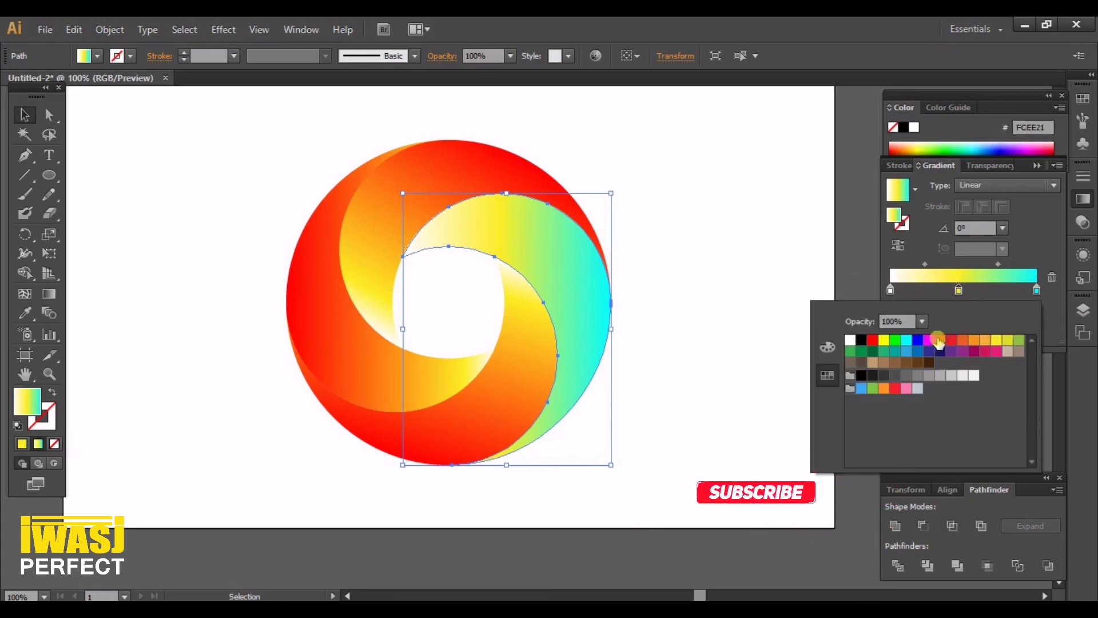
{"action": "left_click", "coordinate": [949, 341]}
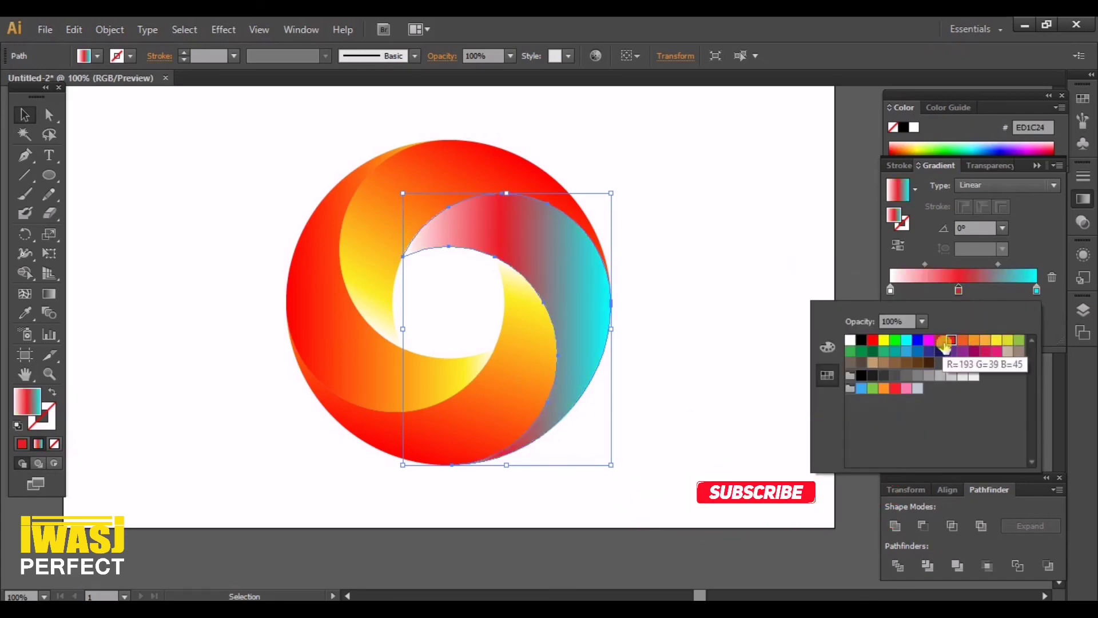
{"action": "double_click", "coordinate": [1036, 290]}
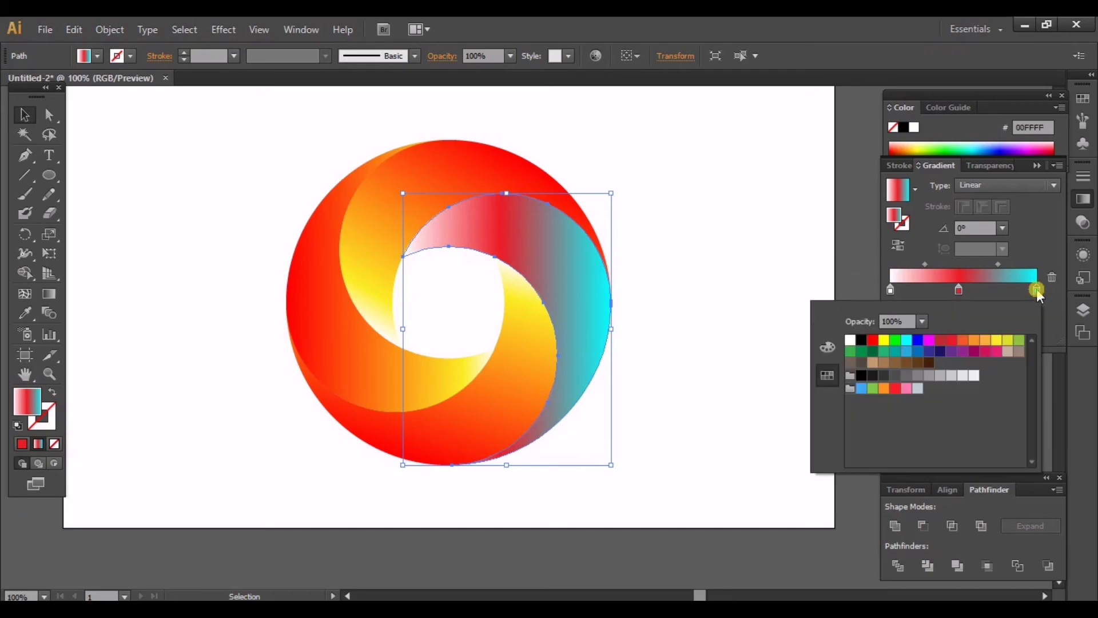